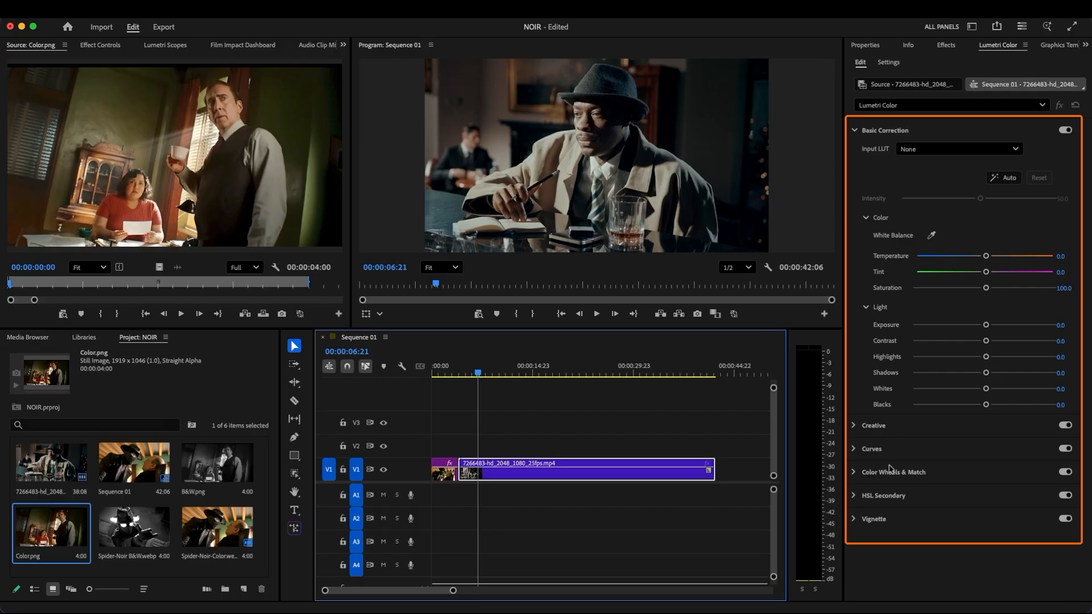
Match the selected V1 clip's color to the reference frame in the comparison view, with face detection on
{"action": "left_click", "coordinate": [865, 471]}
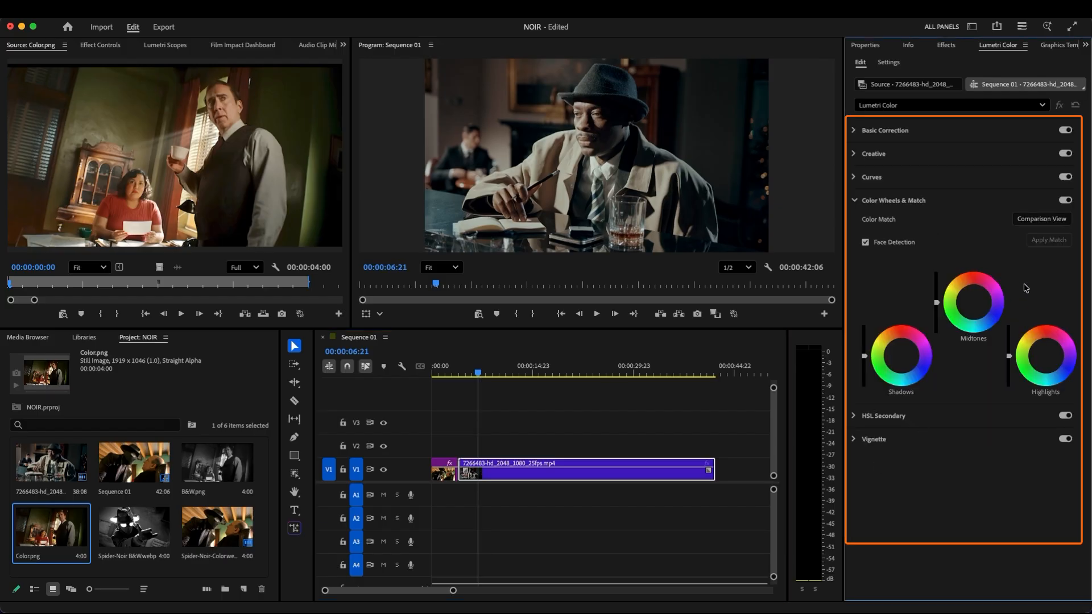
{"action": "left_click", "coordinate": [1042, 221]}
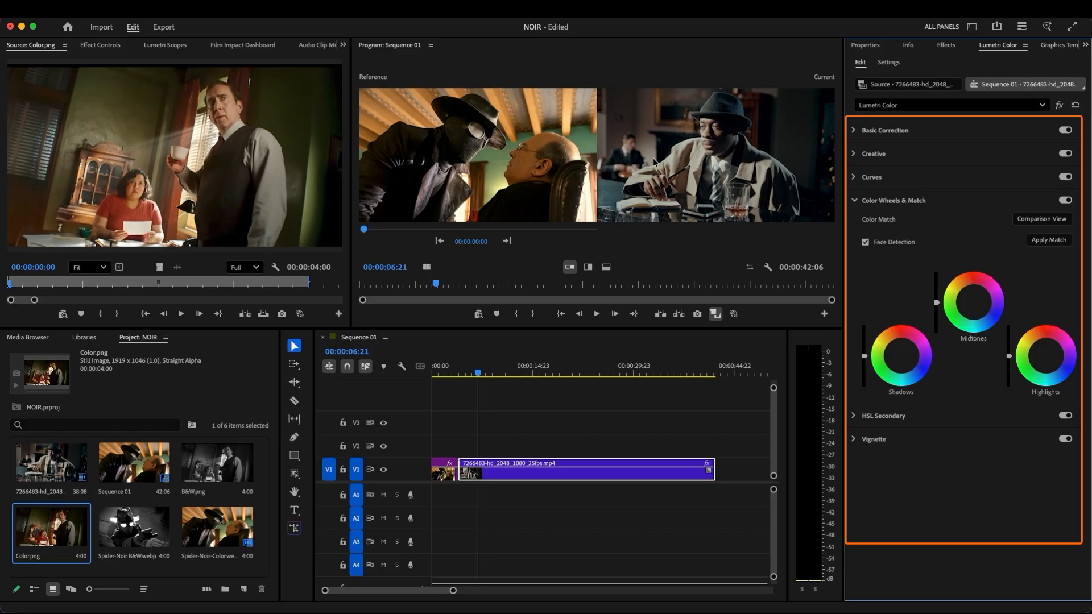
{"action": "left_click", "coordinate": [1035, 242]}
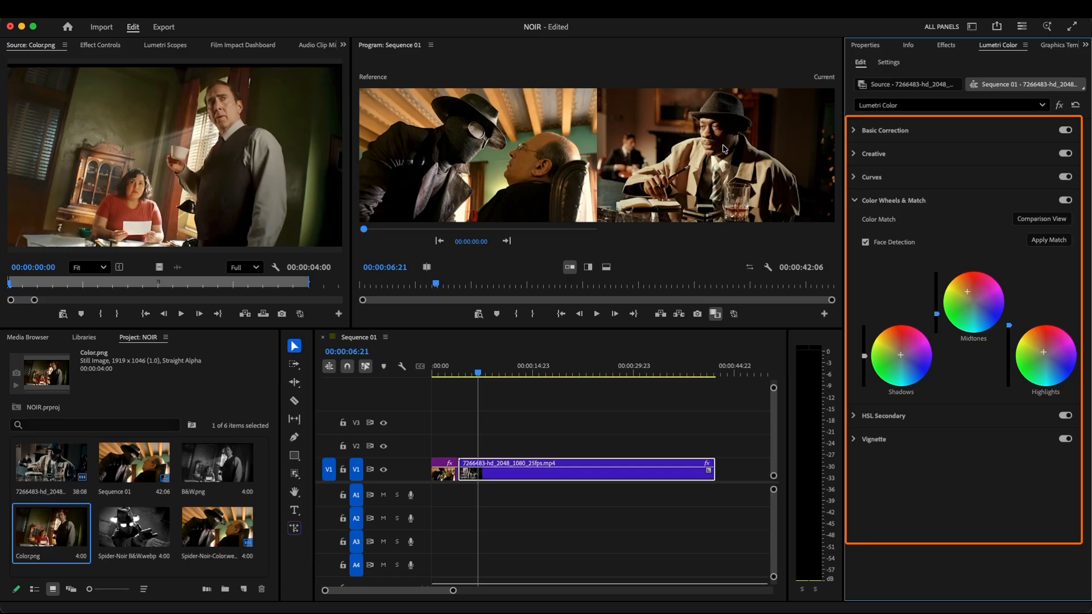
In Basic Correction, set Temperature to -11.7, Tint to 1.7, Exposure to 0.6 and Contrast to 2.5
{"action": "left_click", "coordinate": [854, 201]}
{"action": "left_click", "coordinate": [855, 132]}
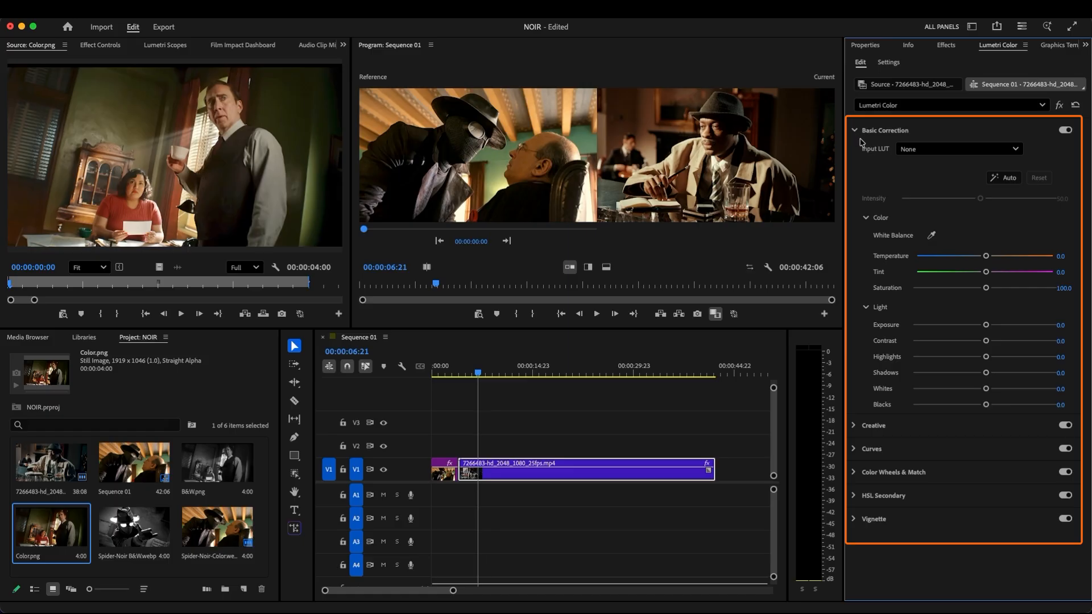
{"action": "left_click_drag", "start_coordinate": [986, 256], "coordinate": [989, 258]}
{"action": "left_click_drag", "start_coordinate": [987, 325], "coordinate": [990, 326]}
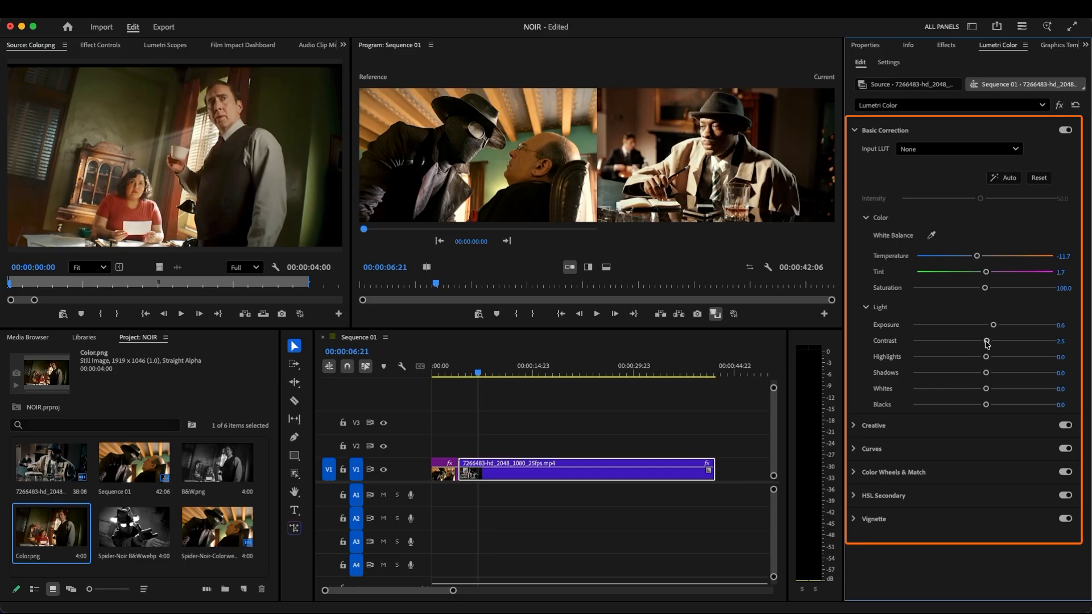
Set the clip's Highlights to -50.8, Shadows to 47.5, Whites to 7.5 and Blacks to -2.5
{"action": "left_click_drag", "start_coordinate": [986, 358], "coordinate": [966, 356]}
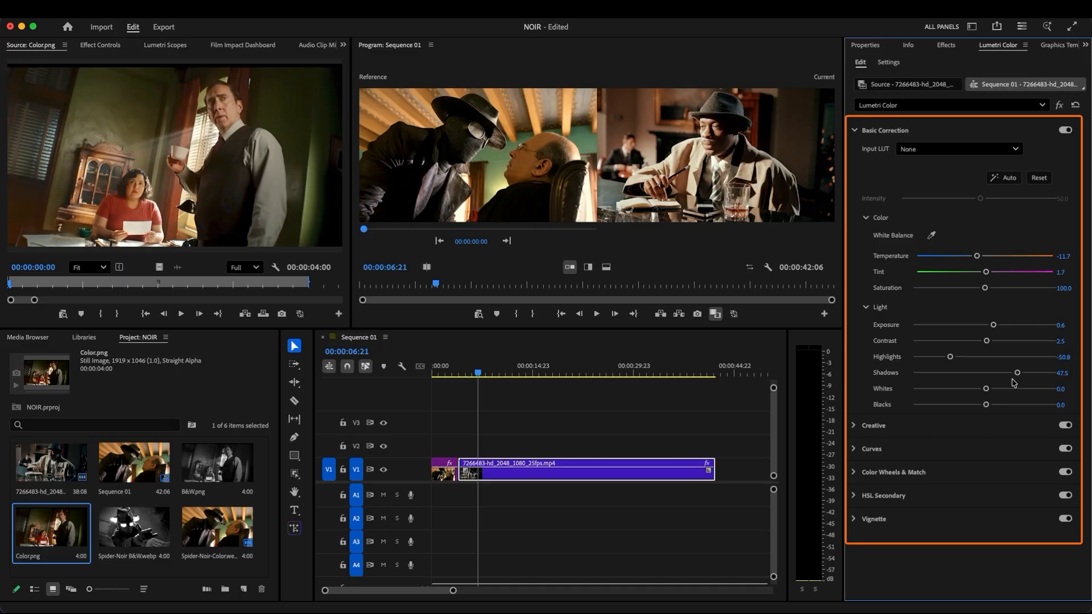
{"action": "left_click_drag", "start_coordinate": [987, 389], "coordinate": [995, 389]}
{"action": "left_click_drag", "start_coordinate": [988, 405], "coordinate": [983, 405]}
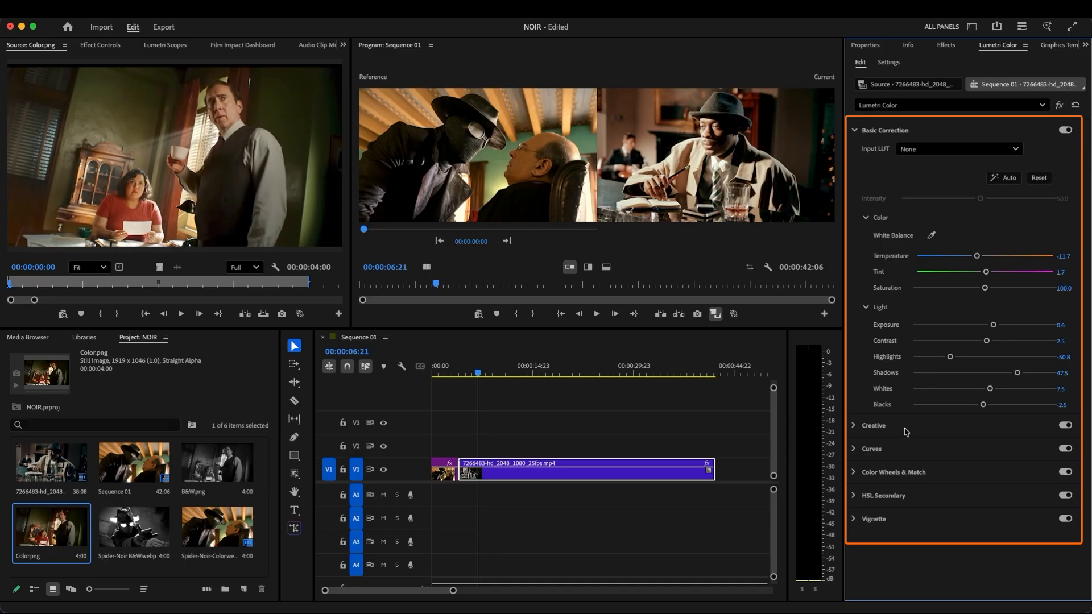
Shape the RGB curve with three points, raising the highlights and shadows and lowering the midtones, and play back the clip
{"action": "left_click", "coordinate": [886, 455]}
{"action": "left_click", "coordinate": [1018, 291]}
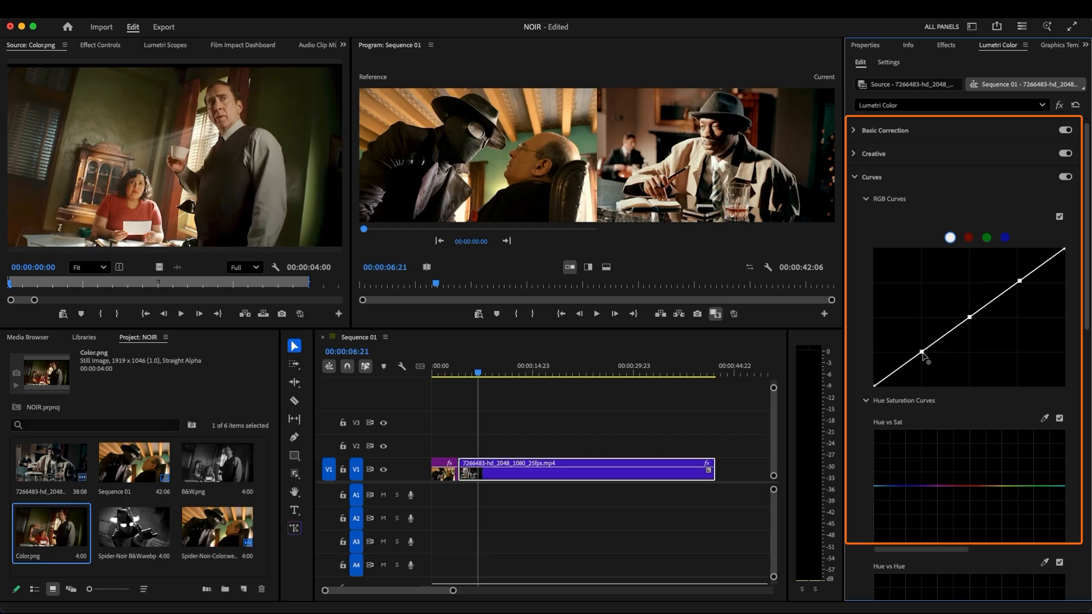
{"action": "left_click_drag", "start_coordinate": [1019, 280], "coordinate": [1010, 277]}
{"action": "left_click_drag", "start_coordinate": [969, 317], "coordinate": [977, 328]}
{"action": "left_click_drag", "start_coordinate": [922, 353], "coordinate": [925, 345]}
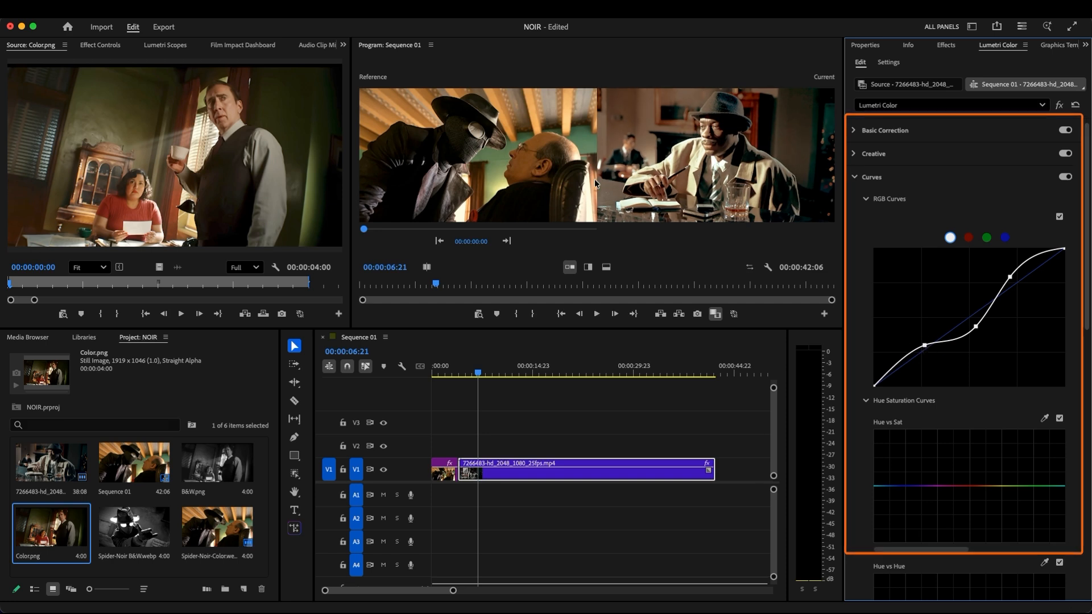
{"action": "key", "text": "space"}
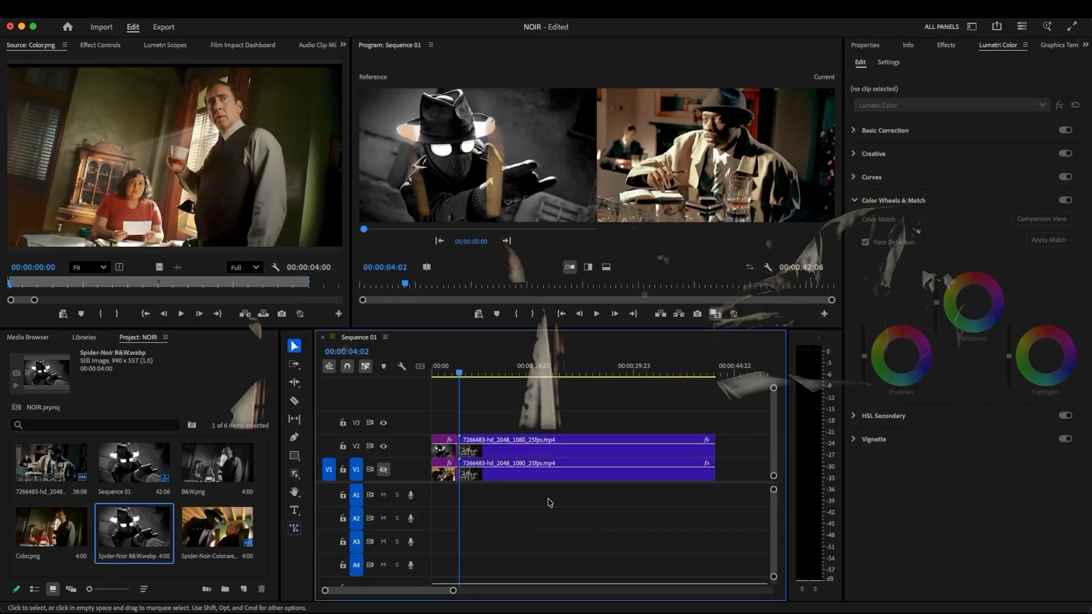
Apply the Monochrome Punch Lumetri preset to the clip on V2
{"action": "left_click", "coordinate": [542, 449]}
{"action": "left_click", "coordinate": [1041, 105]}
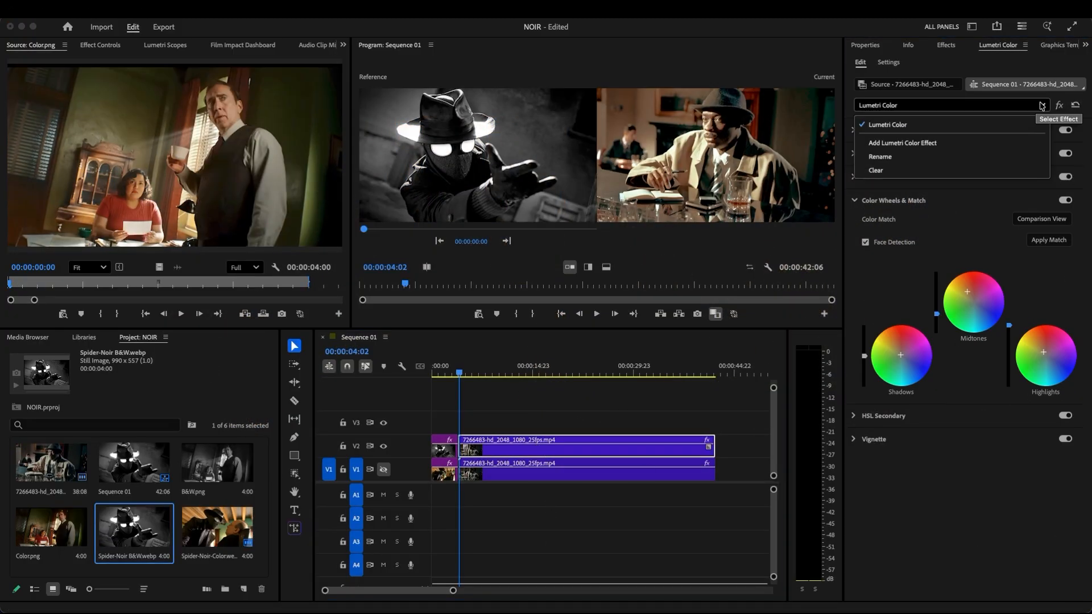
{"action": "left_click", "coordinate": [953, 46]}
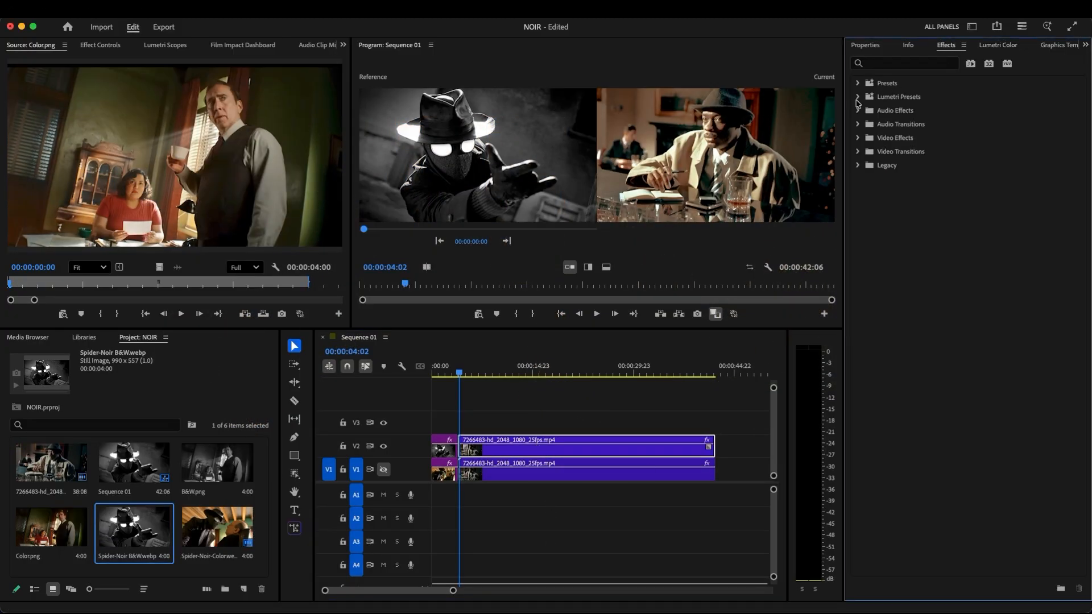
{"action": "left_click", "coordinate": [857, 97]}
{"action": "left_click", "coordinate": [865, 137]}
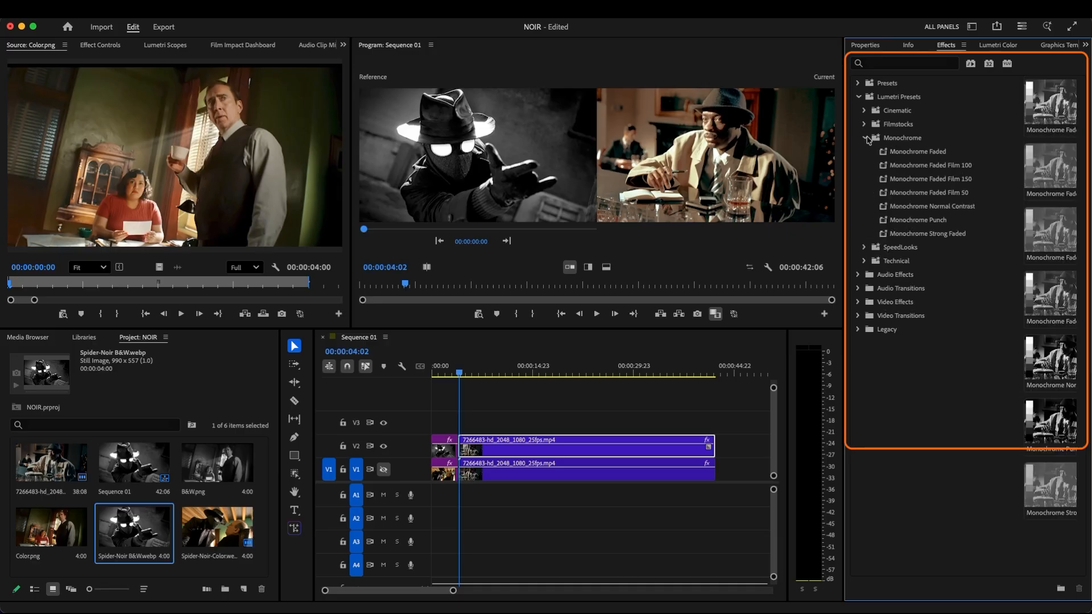
{"action": "left_click_drag", "start_coordinate": [928, 216], "coordinate": [555, 443]}
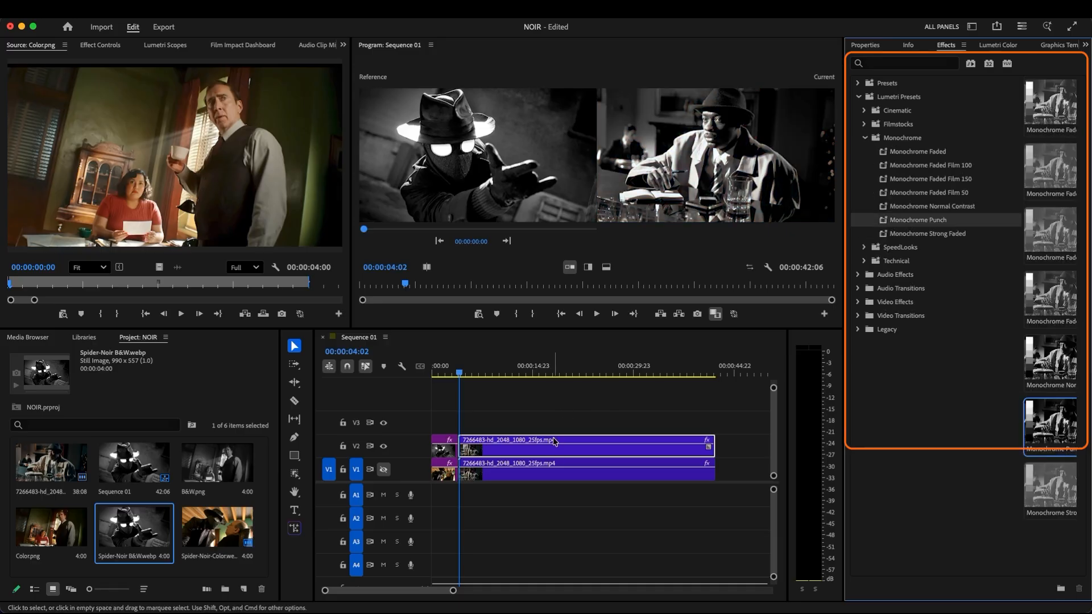
Run the automatic Basic Correction on the V2 clip's Monochrome Punch effect
{"action": "left_click", "coordinate": [990, 48]}
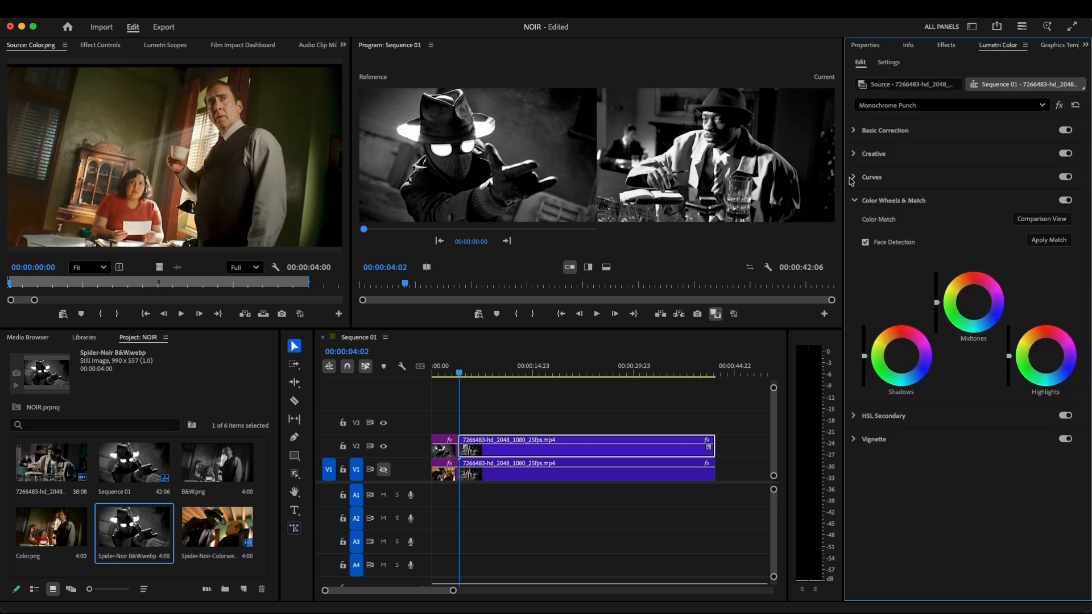
{"action": "left_click", "coordinate": [855, 131]}
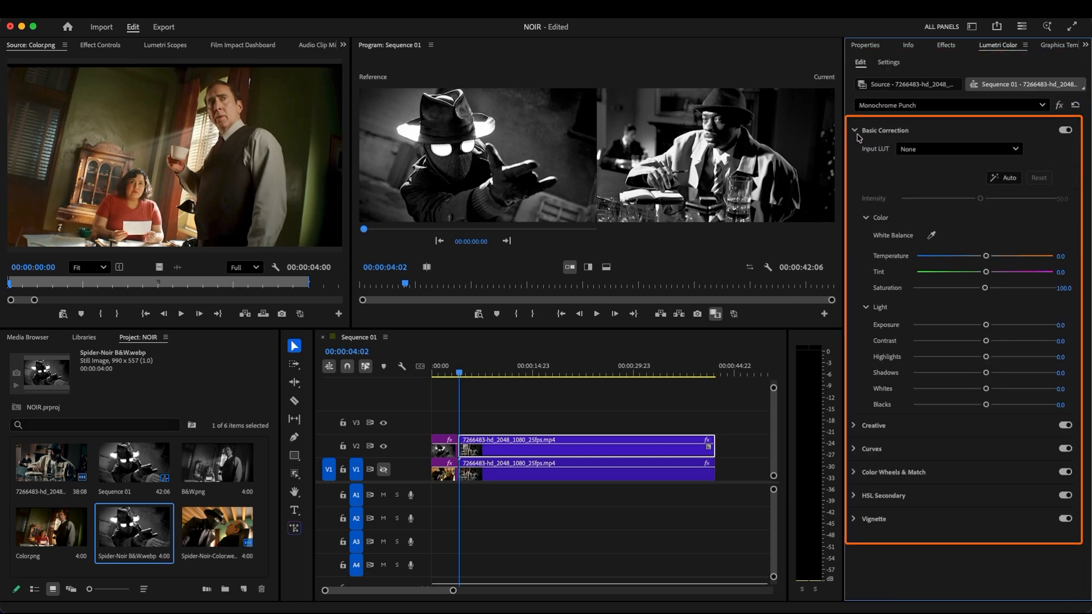
{"action": "left_click", "coordinate": [1004, 178]}
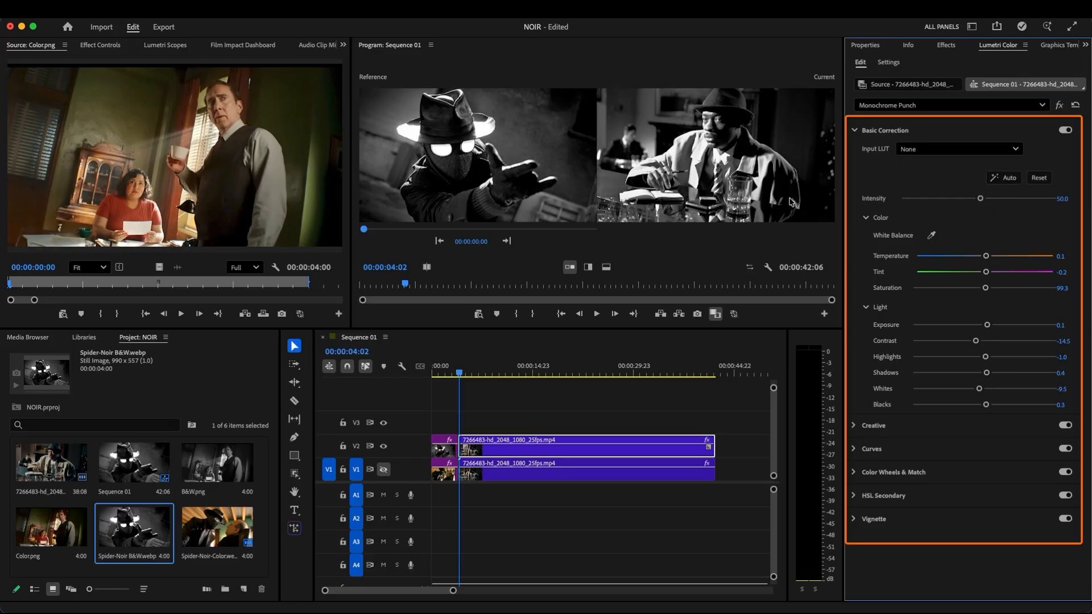
Lower a shadow point slightly on the V2 clip's RGB curve and play back the black-and-white result
{"action": "left_click", "coordinate": [864, 449]}
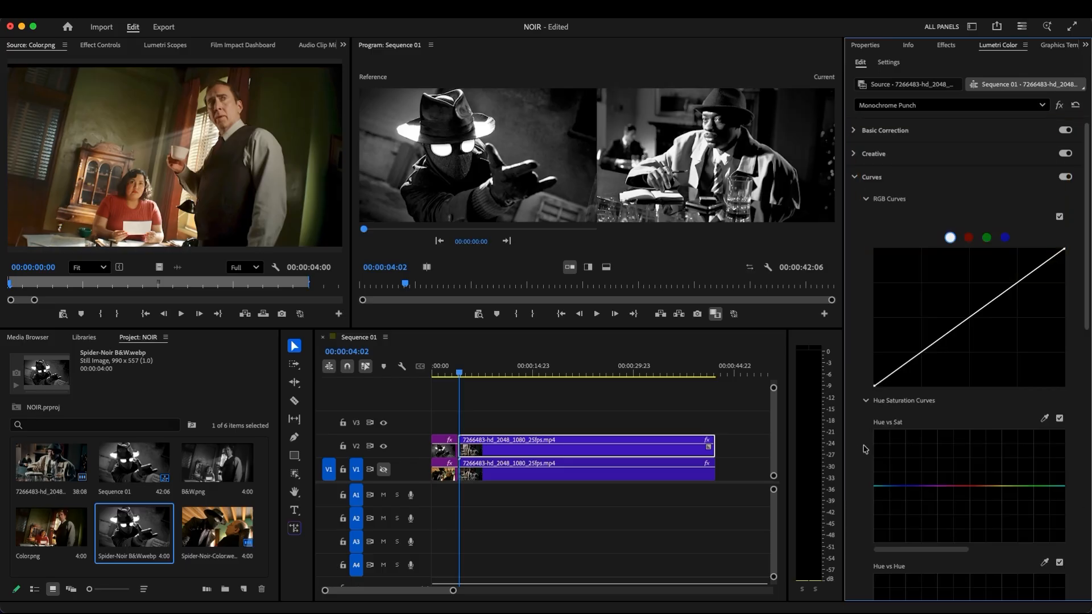
{"action": "left_click", "coordinate": [921, 354]}
{"action": "left_click_drag", "start_coordinate": [921, 354], "coordinate": [926, 361]}
{"action": "left_click", "coordinate": [565, 415]}
{"action": "key", "text": "space"}
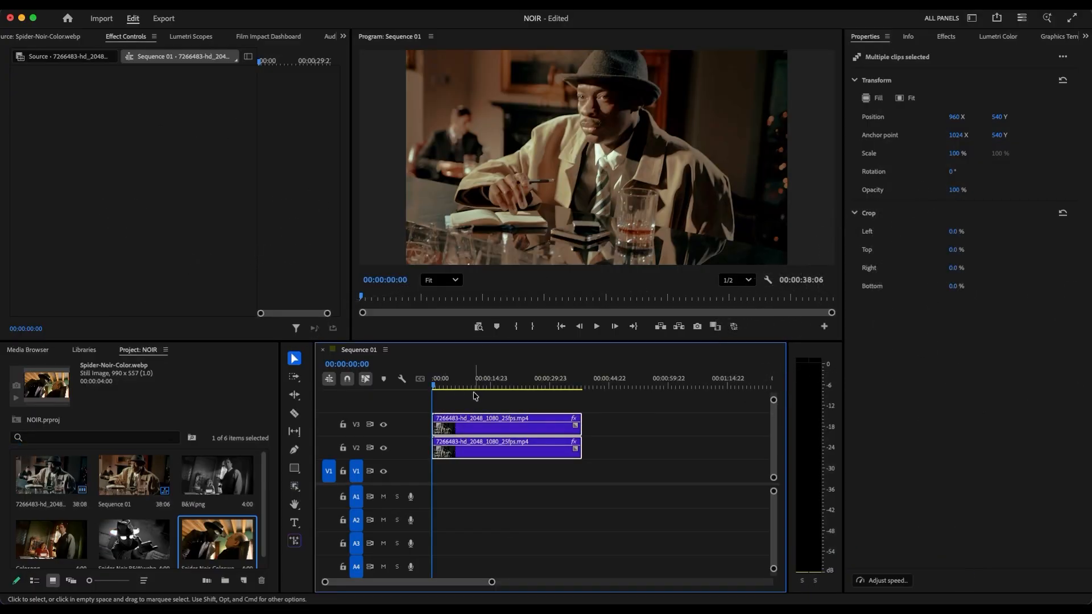
Hide and show the V3 track again to compare the color and black-and-white versions
{"action": "left_click", "coordinate": [384, 426]}
{"action": "left_click", "coordinate": [384, 426]}
{"action": "left_click", "coordinate": [603, 445]}
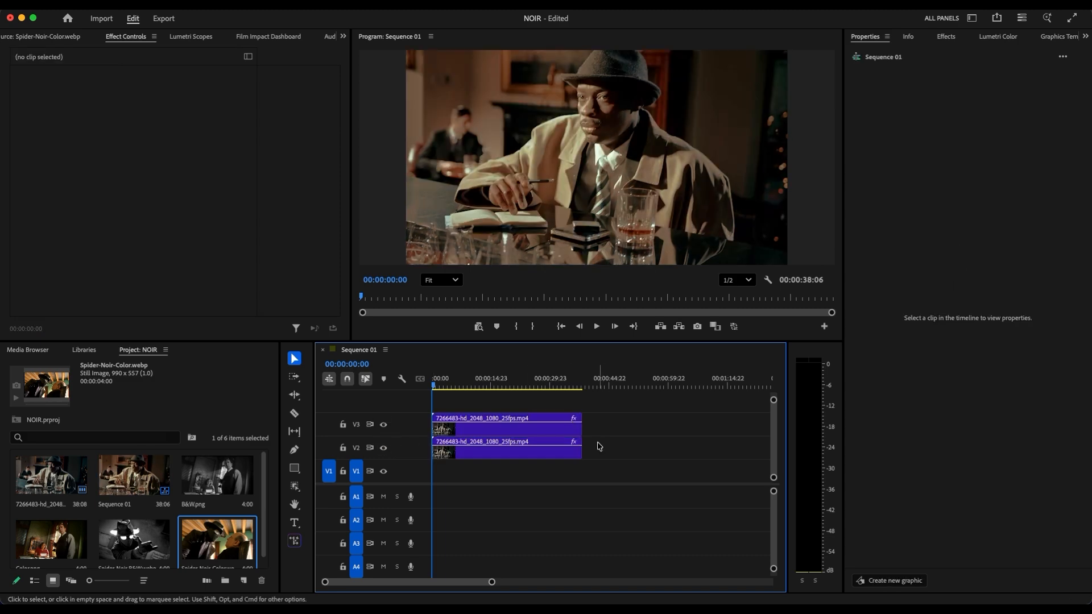
Trim the V3 clip to about half its length and fill the rest with the V2 clip's second half, discarding its first half
{"action": "left_click", "coordinate": [488, 425]}
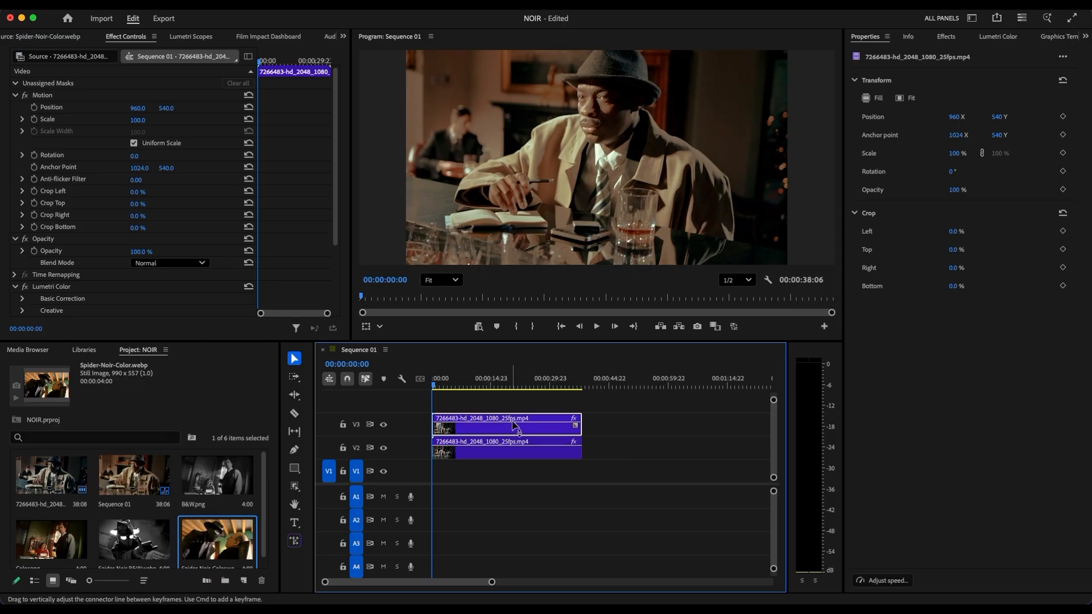
{"action": "left_click_drag", "start_coordinate": [578, 417], "coordinate": [504, 420]}
{"action": "left_click", "coordinate": [519, 450]}
{"action": "key", "text": "c"}
{"action": "left_click", "coordinate": [507, 447]}
{"action": "key", "text": "v"}
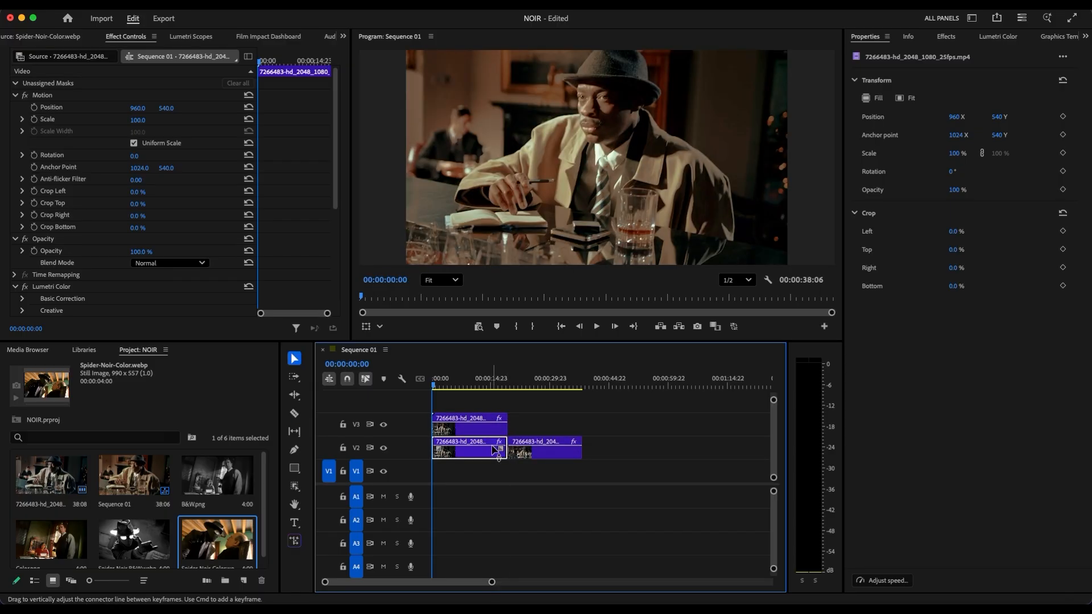
{"action": "key", "text": "Delete"}
{"action": "left_click_drag", "start_coordinate": [523, 450], "coordinate": [504, 434]}
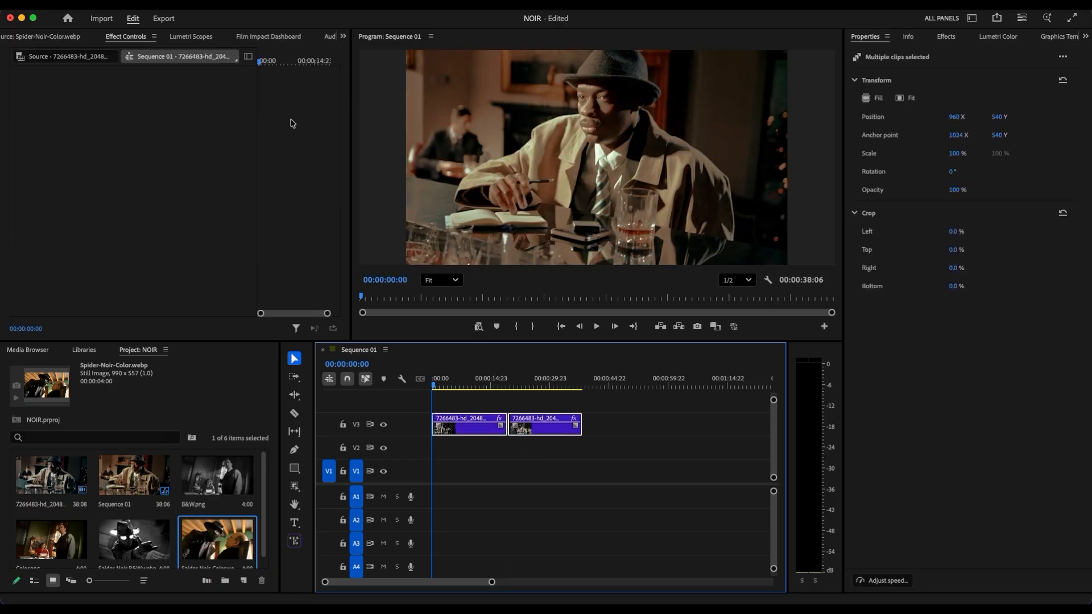
Apply the Film Impact Luma Fade transition between the two V3 clips, lengthen it and play it back
{"action": "left_click", "coordinate": [346, 5]}
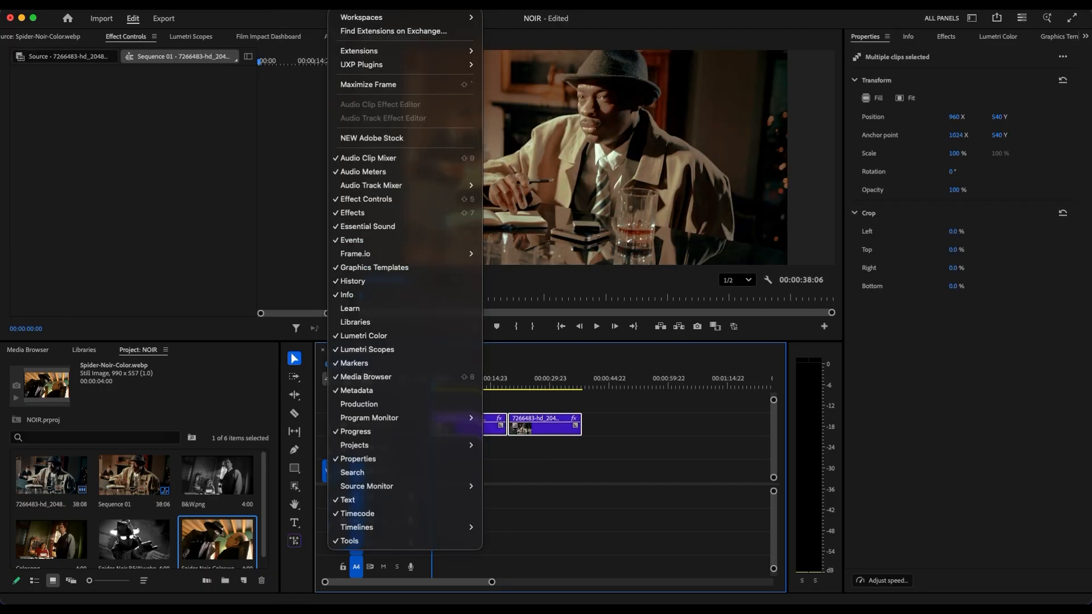
{"action": "mouse_move", "coordinate": [398, 50]}
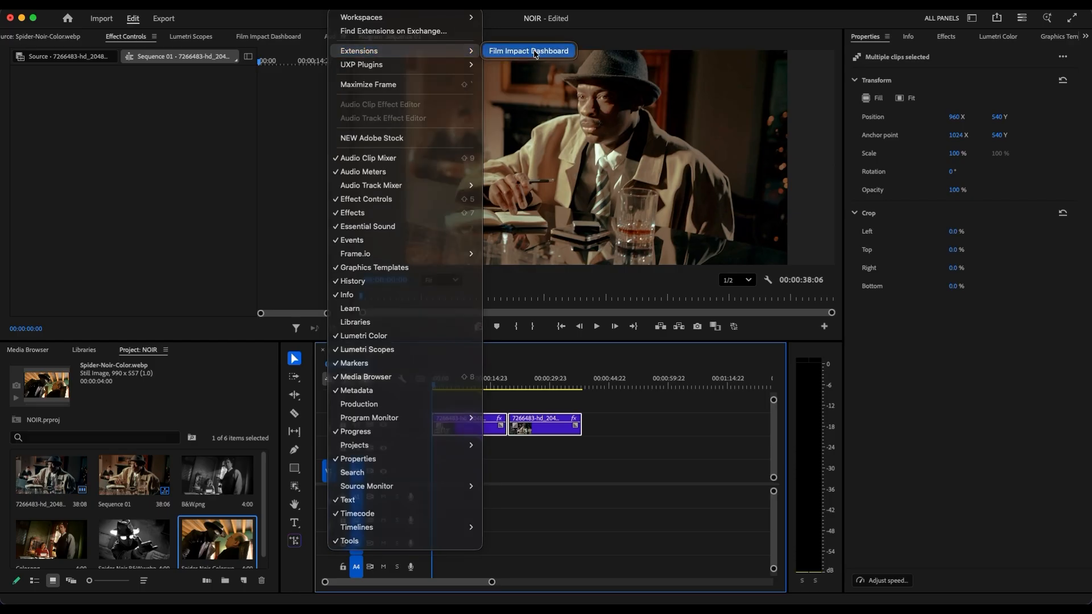
{"action": "left_click", "coordinate": [531, 52]}
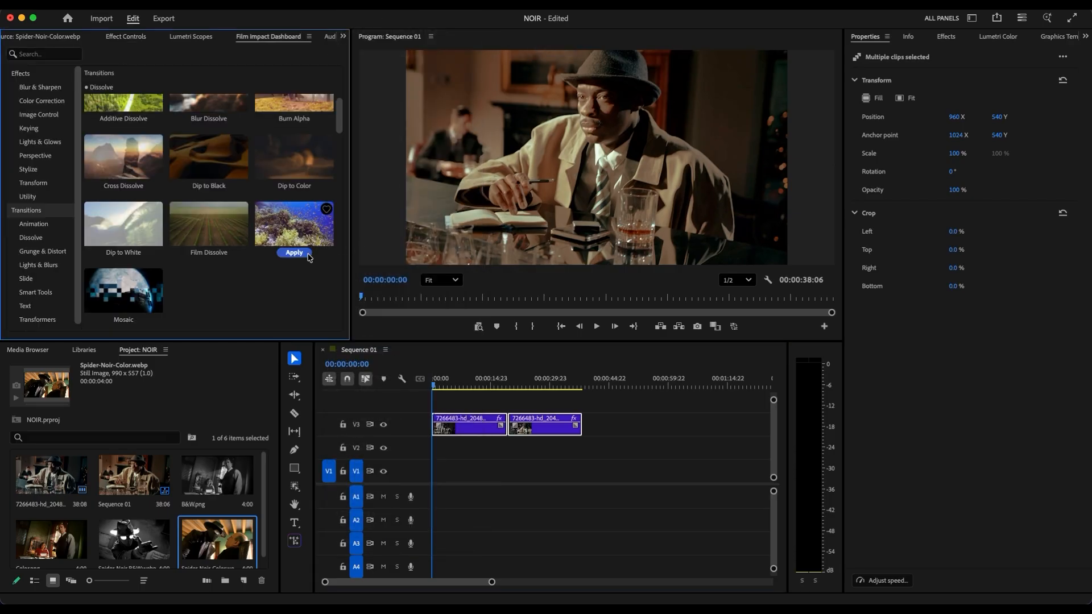
{"action": "left_click_drag", "start_coordinate": [511, 426], "coordinate": [525, 427]}
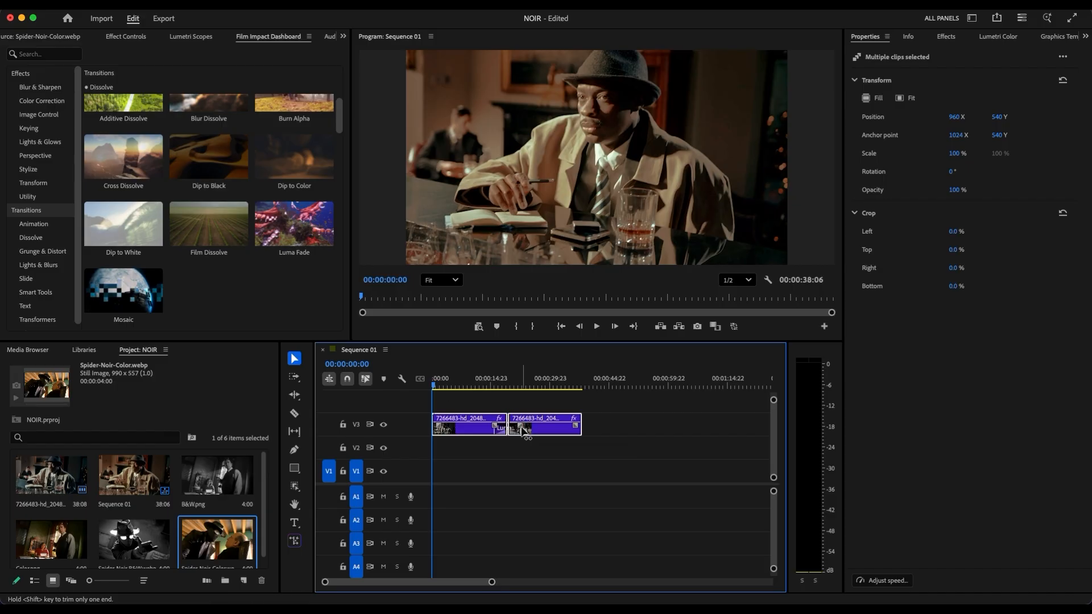
{"action": "key", "text": "space"}
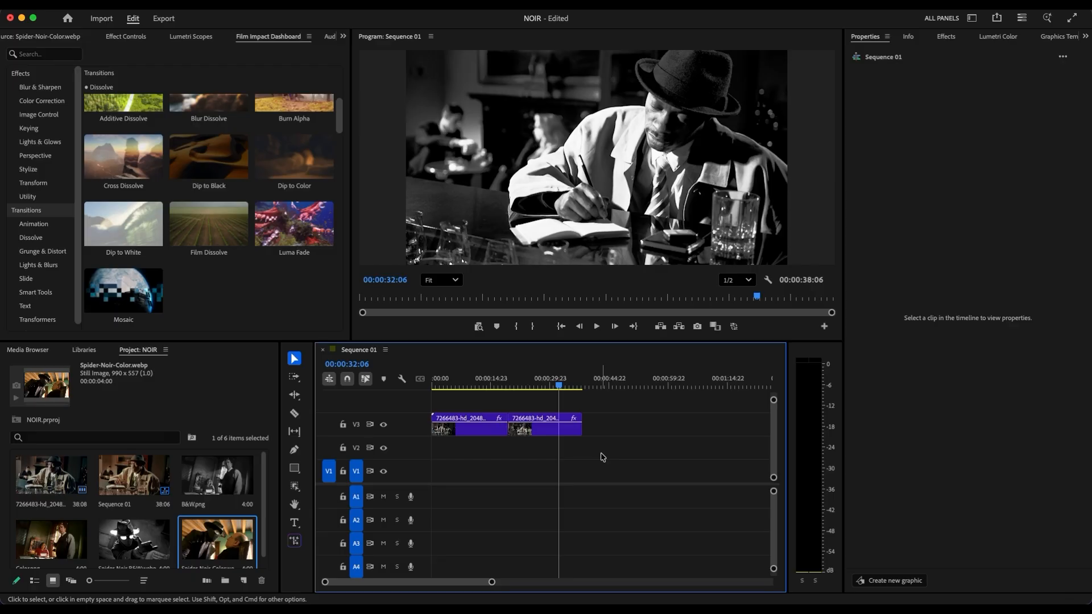
Mask the man in the hat on the V3 clip at the sequence start with the Object Mask tool
{"action": "left_click_drag", "start_coordinate": [506, 424], "coordinate": [421, 397]}
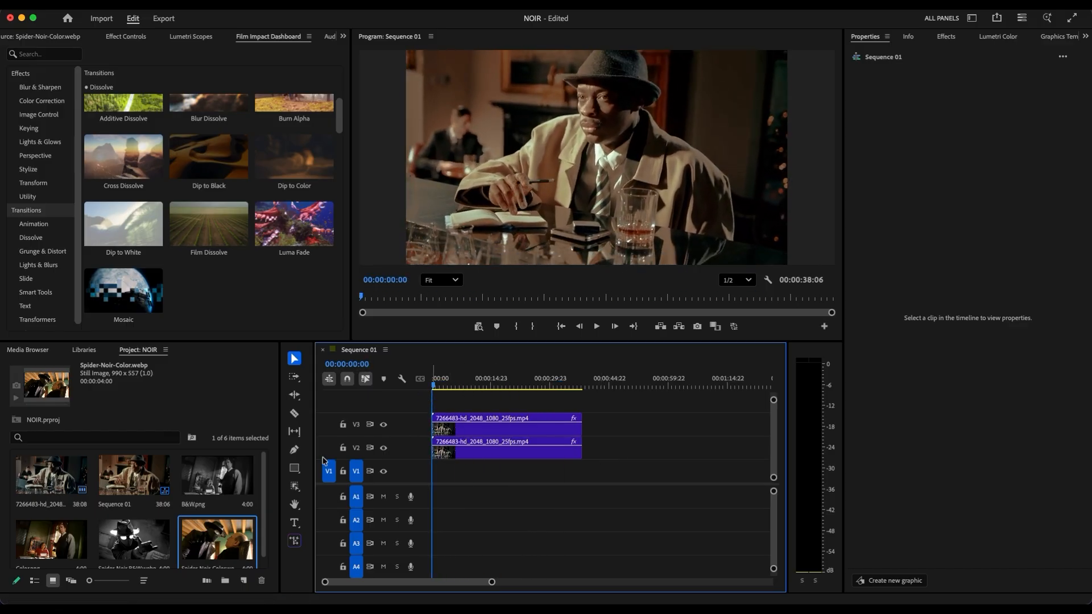
{"action": "left_click", "coordinate": [295, 488]}
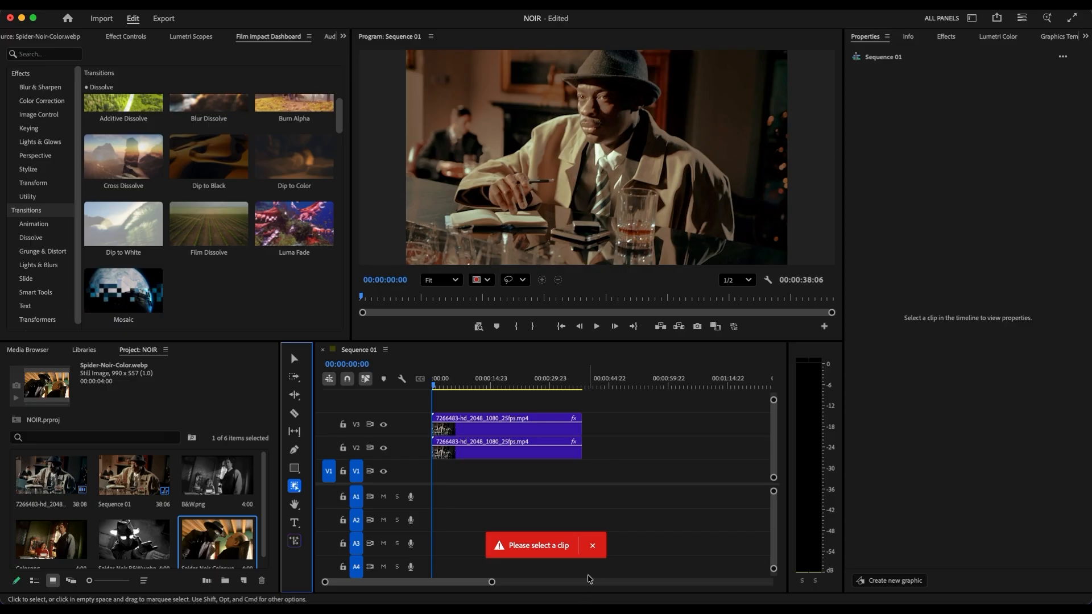
{"action": "left_click", "coordinate": [592, 546]}
{"action": "left_click", "coordinate": [516, 430]}
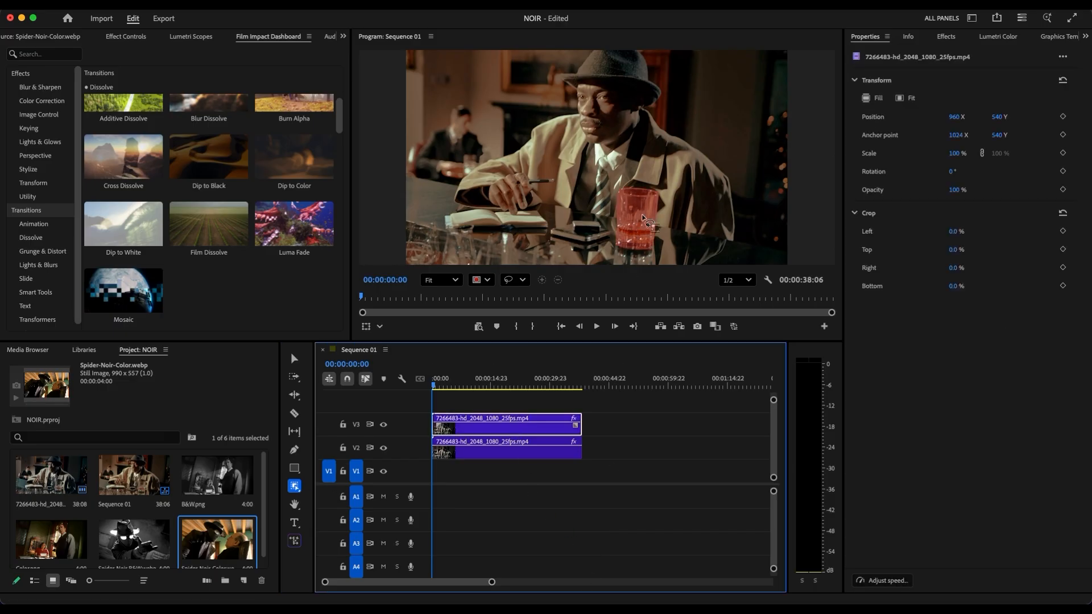
{"action": "left_click", "coordinate": [590, 163]}
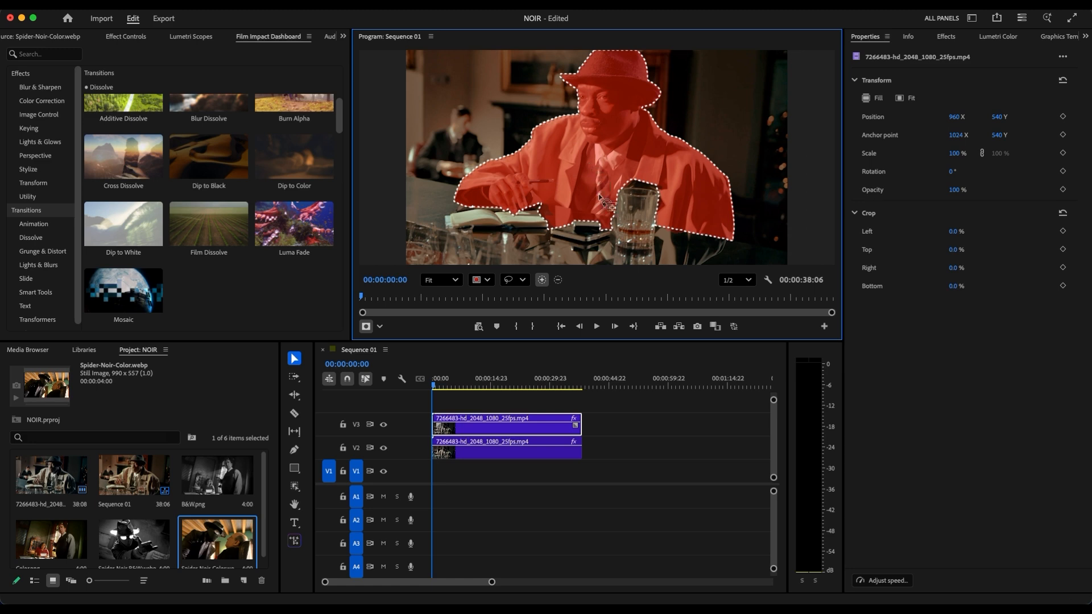
Add the unmasked jacket area above the drinking glass to the man's object mask with the lasso selection
{"action": "left_click", "coordinate": [522, 280]}
{"action": "scroll", "coordinate": [655, 230], "scroll_direction": "up", "scroll_amount": 5}
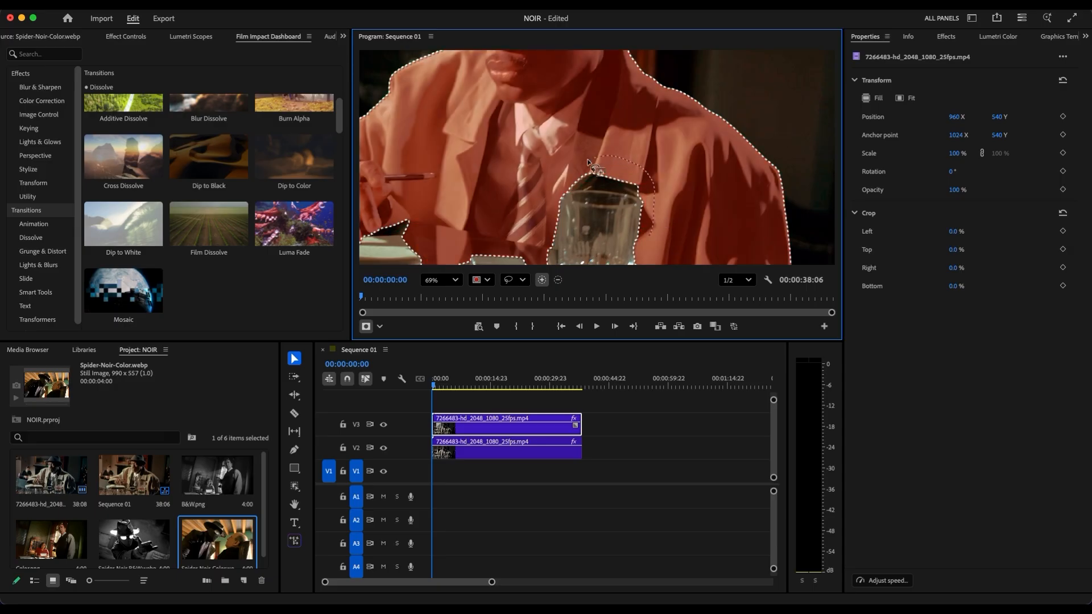
{"action": "mouse_move", "coordinate": [566, 190]}
{"action": "left_mouse_down"}
{"action": "mouse_move", "coordinate": [627, 193]}
{"action": "mouse_move", "coordinate": [653, 236]}
{"action": "left_mouse_up"}
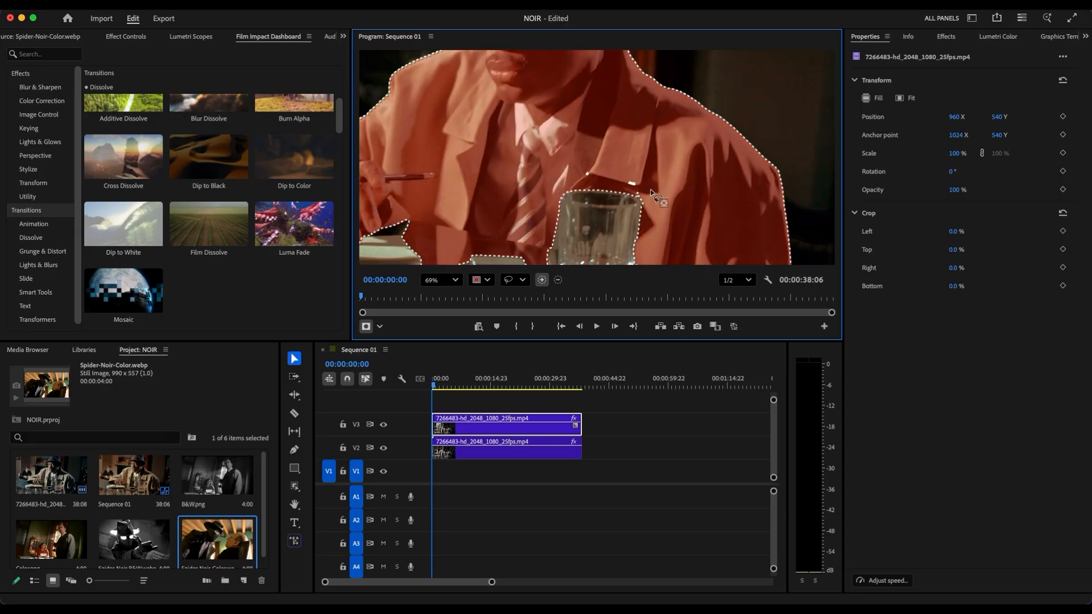
{"action": "mouse_move", "coordinate": [583, 164]}
{"action": "left_mouse_down"}
{"action": "mouse_move", "coordinate": [606, 188]}
{"action": "mouse_move", "coordinate": [645, 182]}
{"action": "left_mouse_up"}
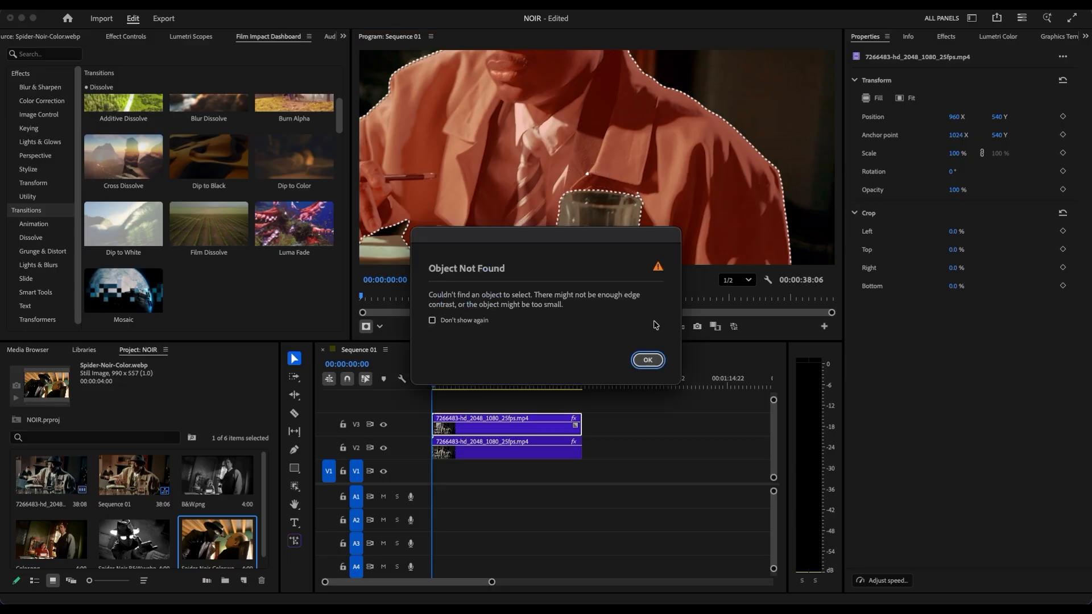
{"action": "left_click", "coordinate": [657, 360]}
{"action": "scroll", "coordinate": [587, 165], "scroll_direction": "up", "scroll_amount": 3}
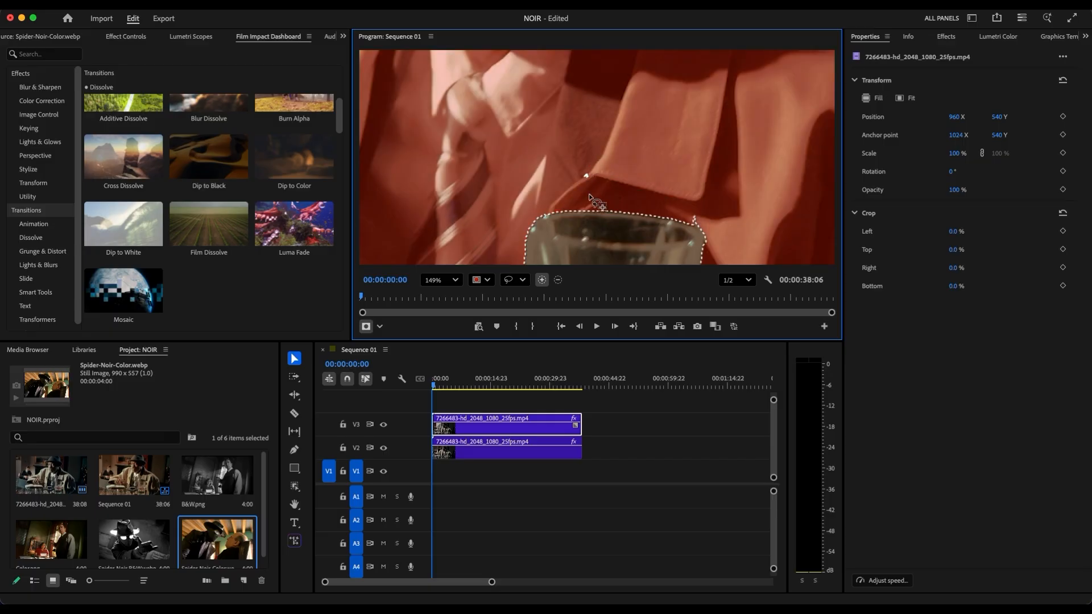
{"action": "scroll", "coordinate": [565, 194], "scroll_direction": "down", "scroll_amount": 5}
{"action": "scroll", "coordinate": [546, 223], "scroll_direction": "up", "scroll_amount": 3}
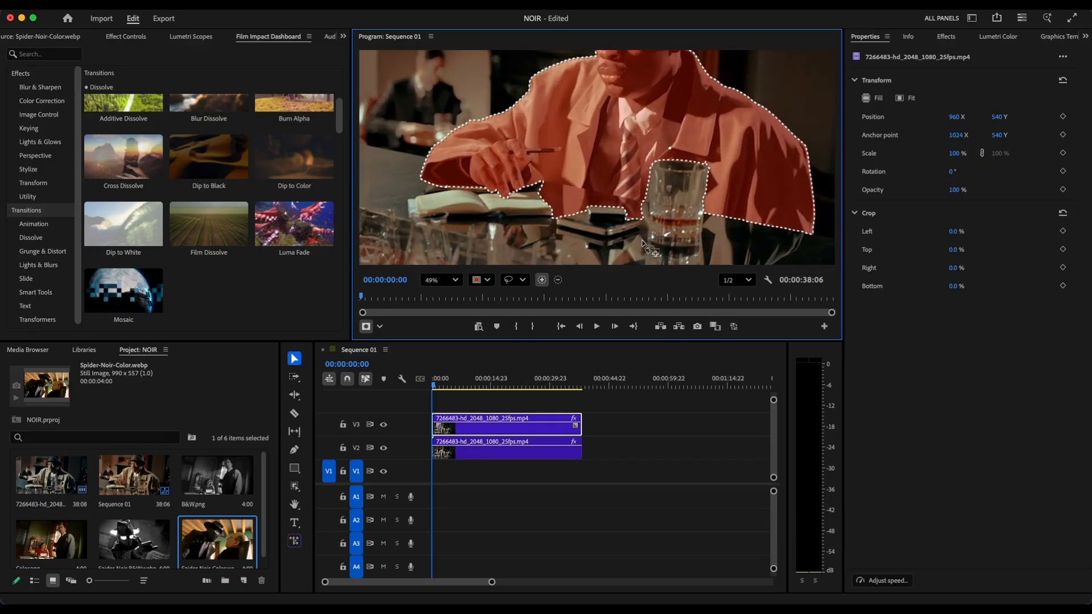
Subtract the tabletop area between the notebook and the glass from the mask, and add the small gap at the jacket lapel
{"action": "left_click", "coordinate": [558, 280]}
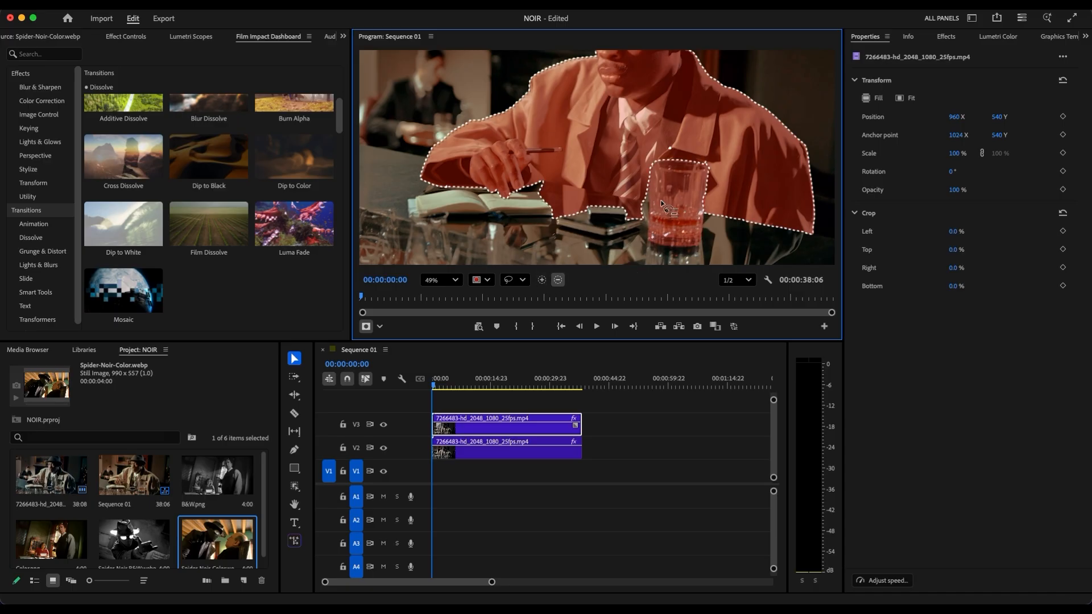
{"action": "mouse_move", "coordinate": [617, 195]}
{"action": "left_mouse_down"}
{"action": "mouse_move", "coordinate": [554, 178]}
{"action": "mouse_move", "coordinate": [527, 191]}
{"action": "mouse_move", "coordinate": [544, 221]}
{"action": "mouse_move", "coordinate": [633, 231]}
{"action": "left_mouse_up"}
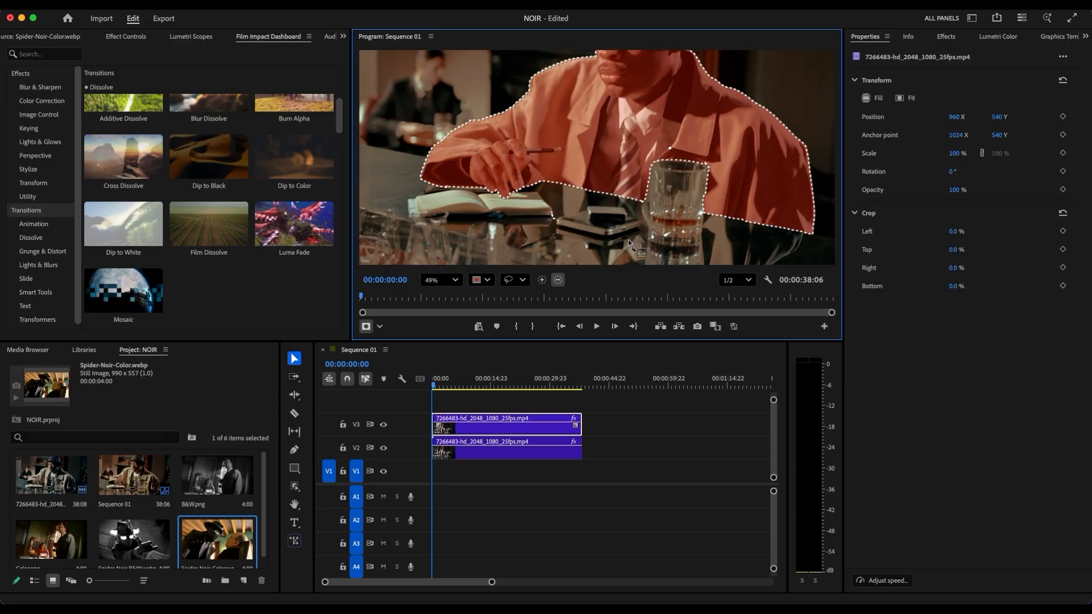
{"action": "scroll", "coordinate": [646, 230], "scroll_direction": "down", "scroll_amount": 3}
{"action": "scroll", "coordinate": [645, 230], "scroll_direction": "up", "scroll_amount": 5}
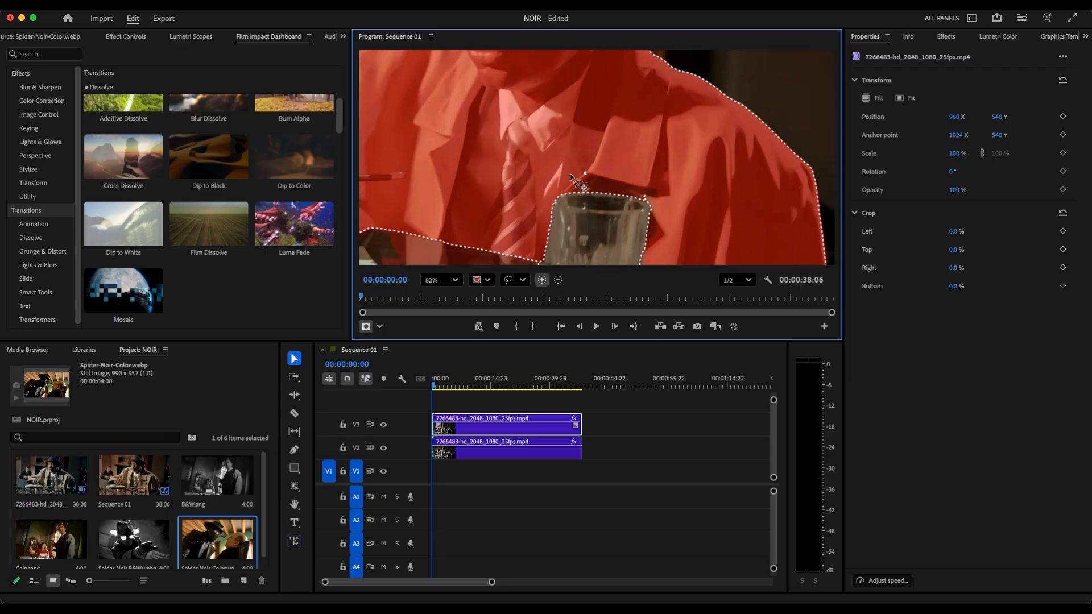
{"action": "left_click_drag", "start_coordinate": [572, 177], "coordinate": [581, 181]}
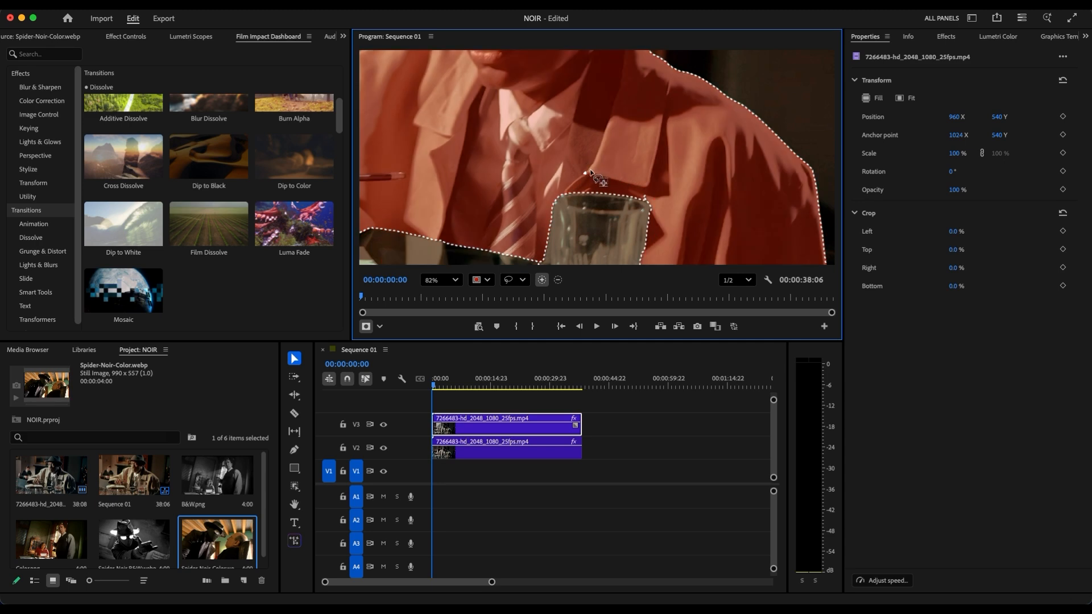
{"action": "scroll", "coordinate": [587, 173], "scroll_direction": "down", "scroll_amount": 4}
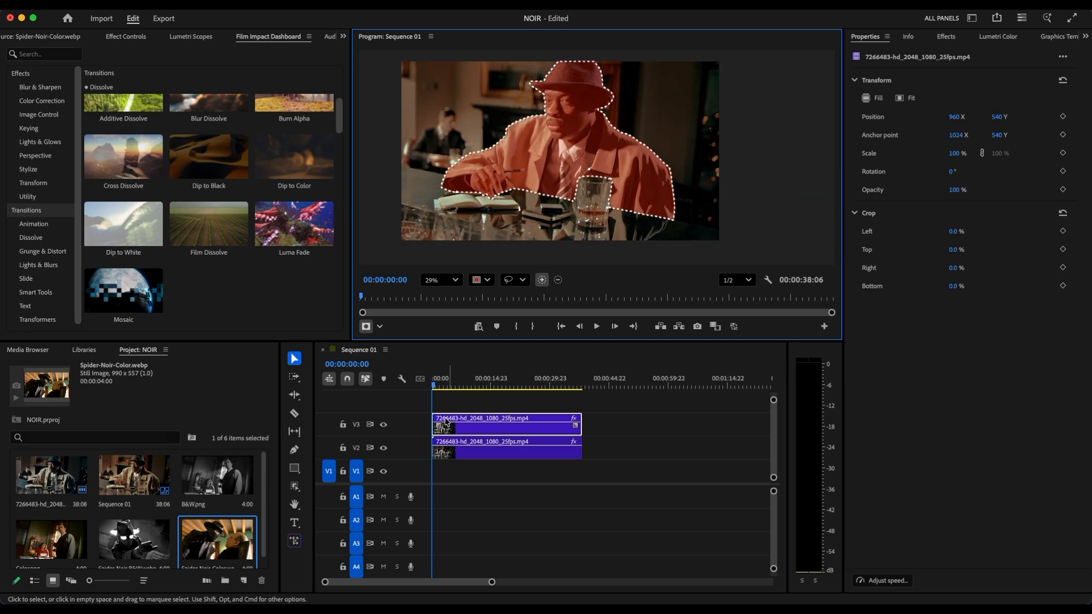
Track the object mask in both directions across the whole V3 clip and return the playhead to the sequence start
{"action": "left_click", "coordinate": [124, 36]}
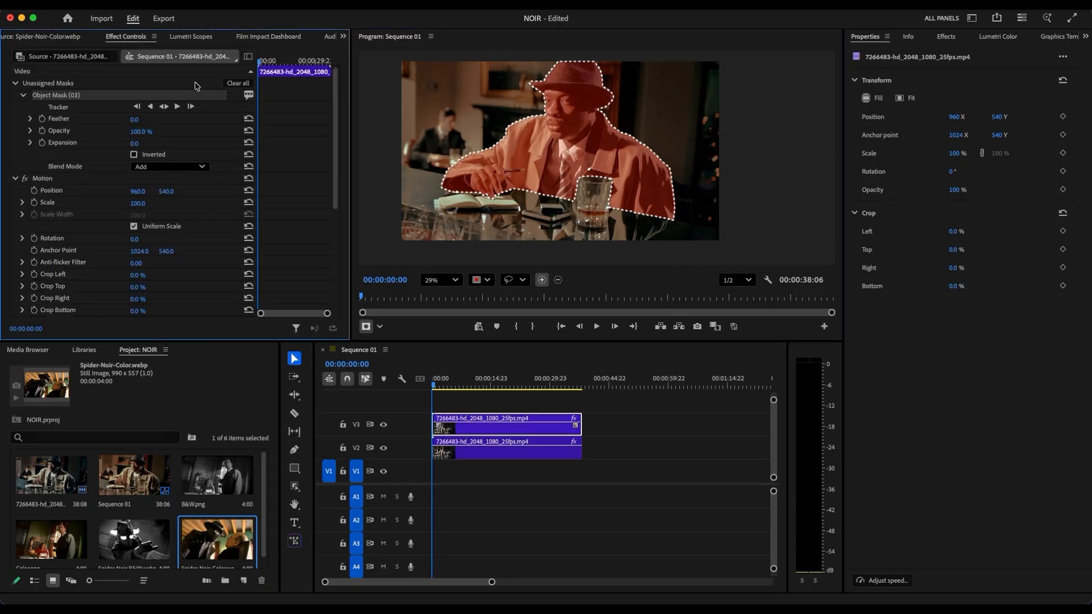
{"action": "left_click", "coordinate": [165, 107]}
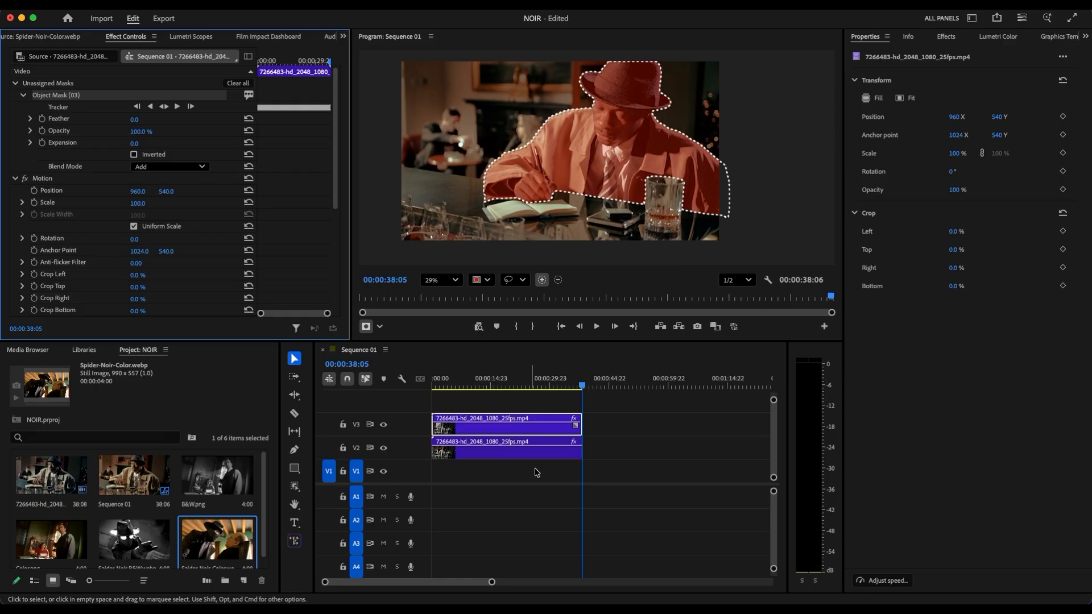
{"action": "left_click_drag", "start_coordinate": [583, 386], "coordinate": [408, 396]}
Assign the tracked object mask to the V3 clip's Opacity effect and play back the result
{"action": "left_click", "coordinate": [50, 90]}
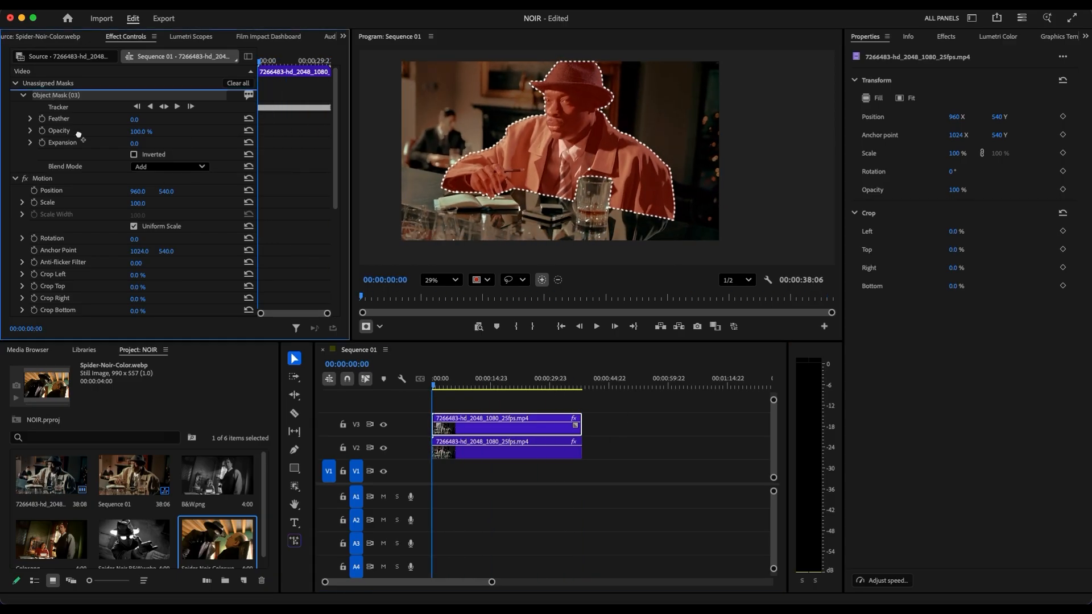
{"action": "scroll", "coordinate": [75, 257], "scroll_direction": "down", "scroll_amount": 4}
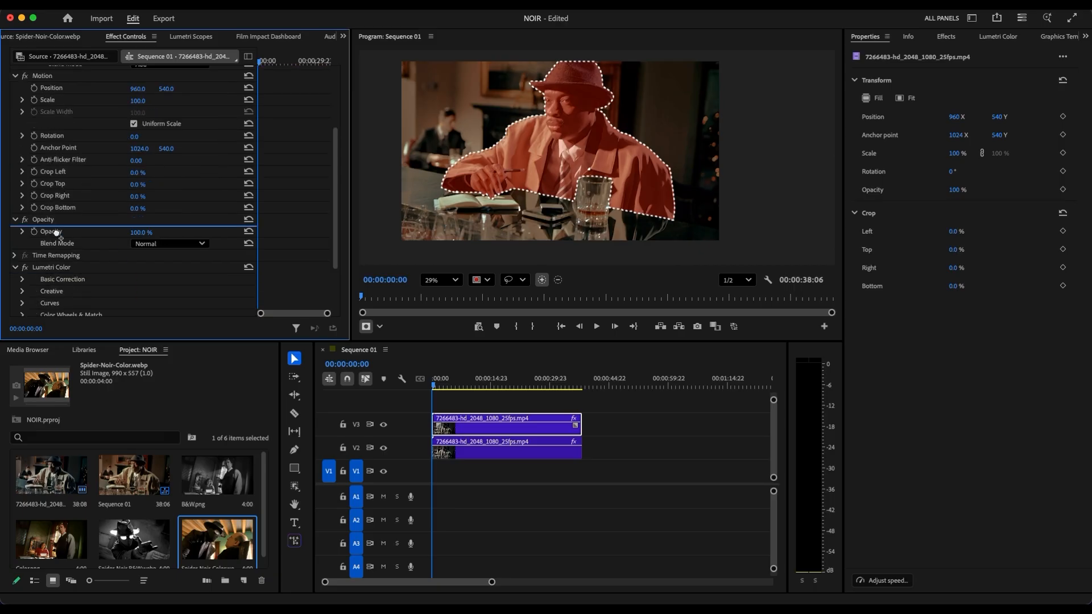
{"action": "left_click", "coordinate": [618, 442]}
{"action": "key", "text": "space"}
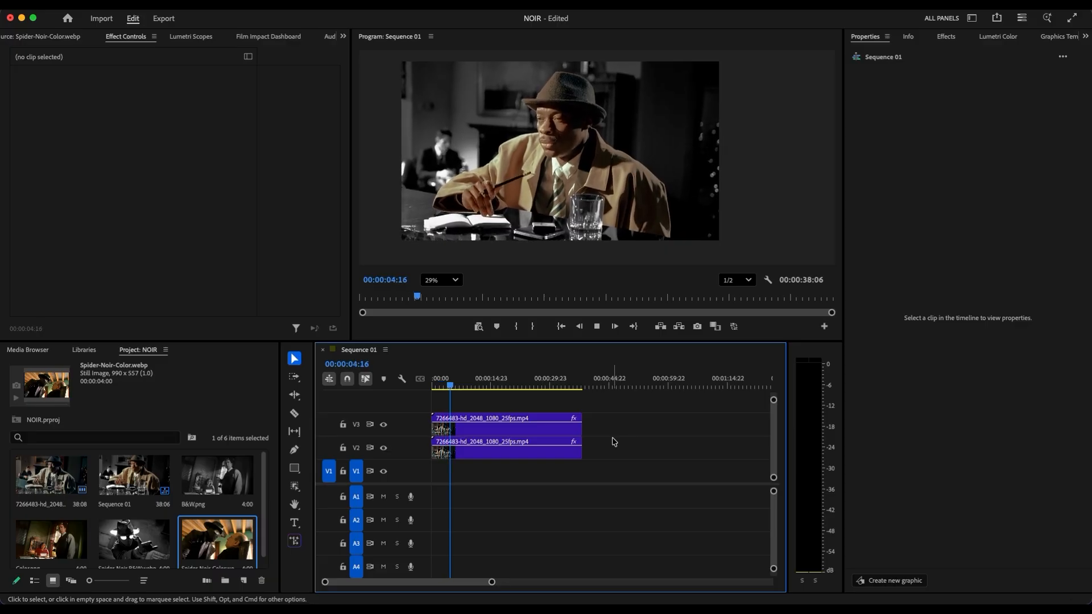
{"action": "key", "text": "space"}
{"action": "left_click_drag", "start_coordinate": [461, 388], "coordinate": [424, 398]}
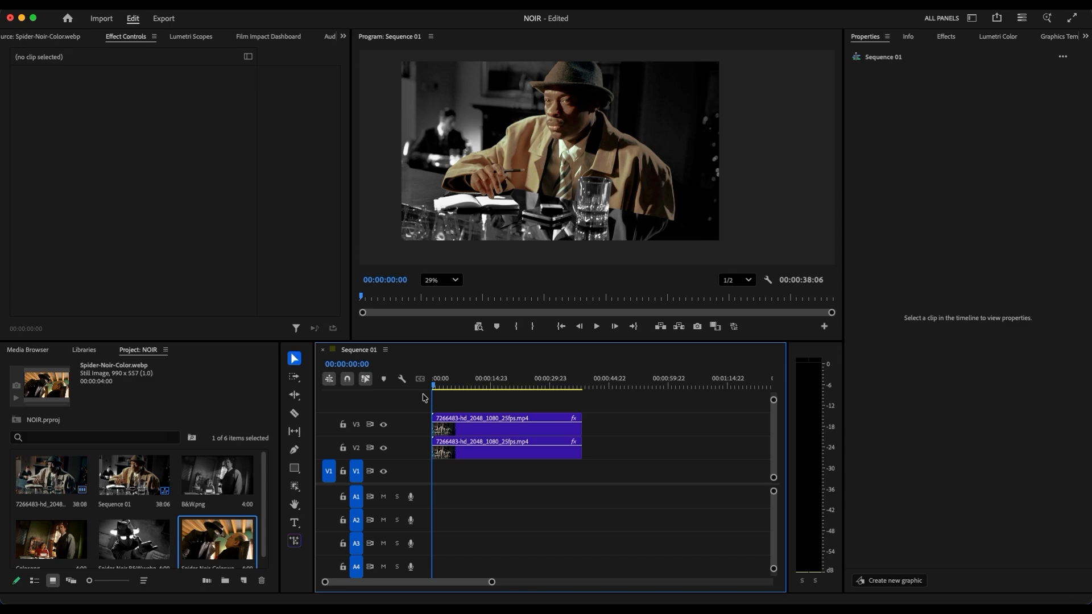
Reset the V3 clip's object mask expansion after a trial change and set the mask feather to 67
{"action": "left_click", "coordinate": [490, 430]}
{"action": "scroll", "coordinate": [120, 267], "scroll_direction": "down", "scroll_amount": 2}
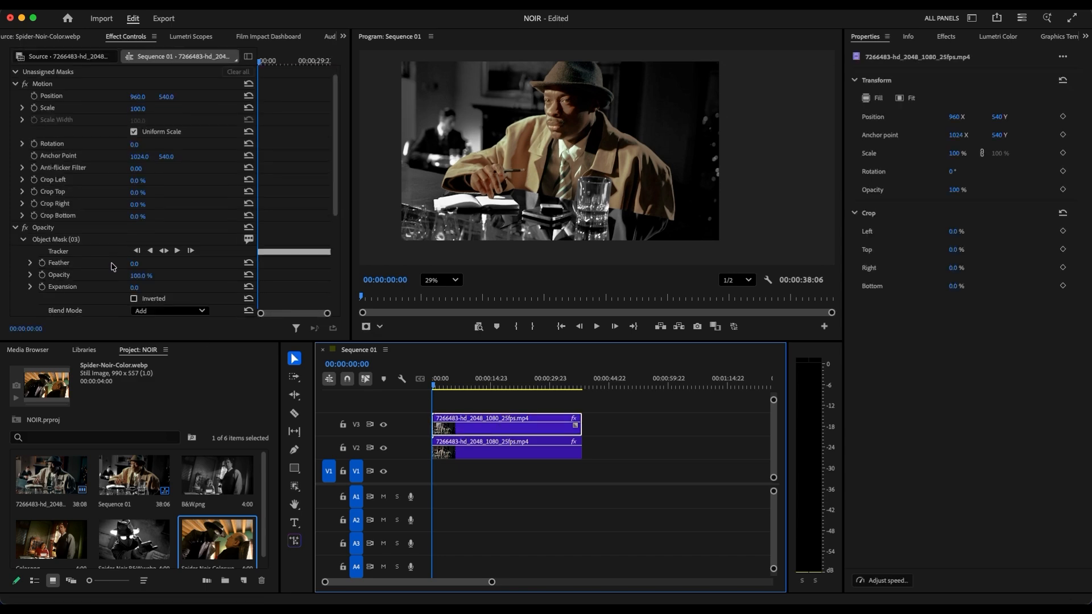
{"action": "left_click", "coordinate": [129, 284]}
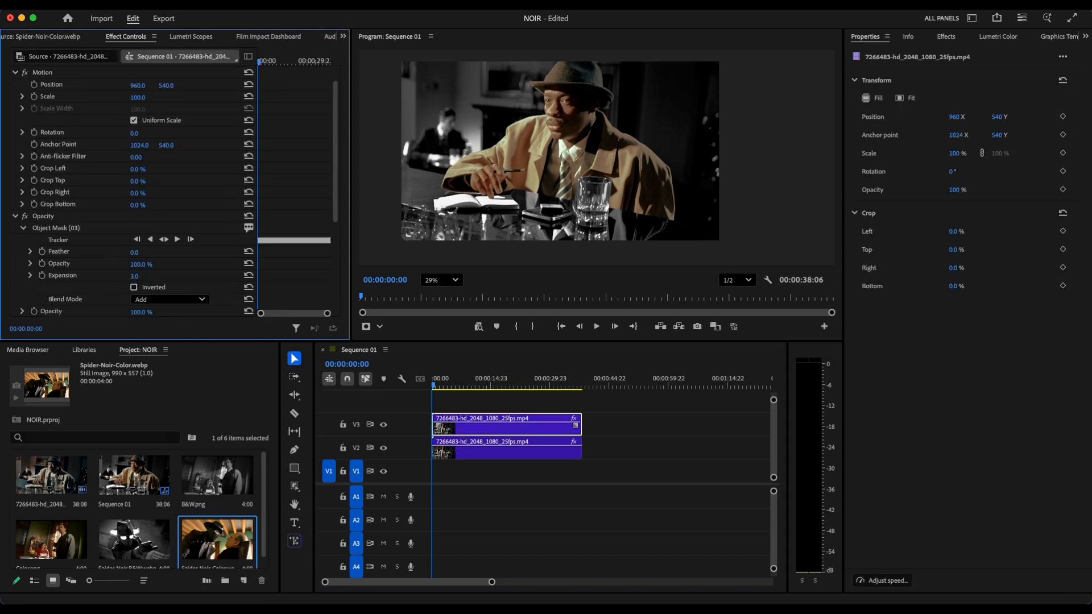
{"action": "left_click_drag", "start_coordinate": [136, 276], "coordinate": [147, 277]}
{"action": "left_click", "coordinate": [249, 276]}
{"action": "left_click_drag", "start_coordinate": [136, 252], "coordinate": [130, 252]}
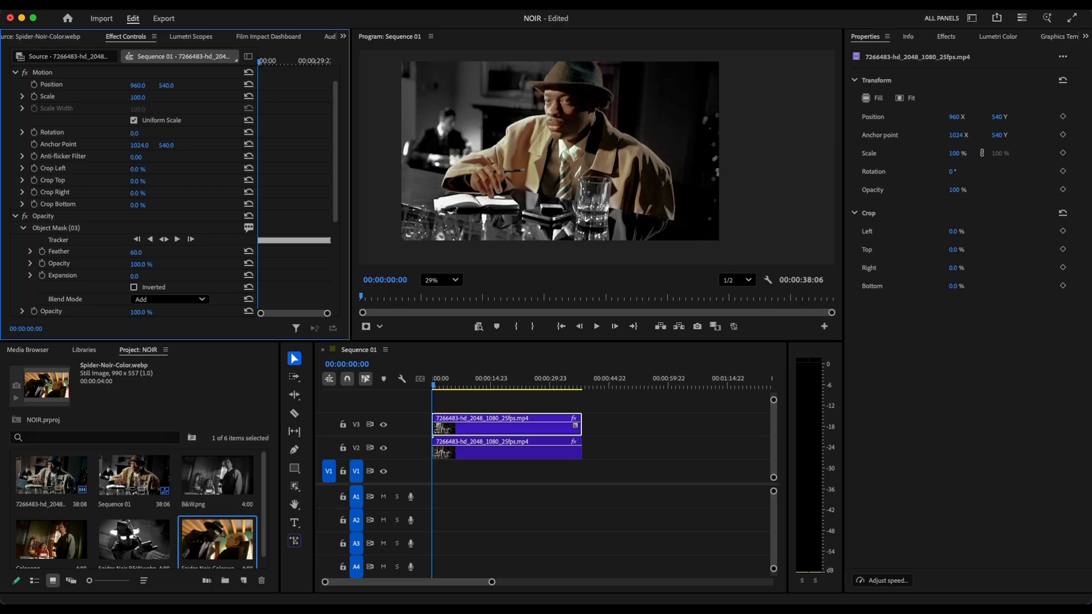
{"action": "mouse_move", "coordinate": [136, 252]}
{"action": "left_mouse_down"}
{"action": "mouse_move", "coordinate": [101, 252]}
{"action": "mouse_move", "coordinate": [146, 253]}
{"action": "left_mouse_up"}
Try a mask expansion of 1465 at 00:00:13:07, undo it, and start keyframing Expansion there at 0
{"action": "left_click_drag", "start_coordinate": [437, 387], "coordinate": [487, 402]}
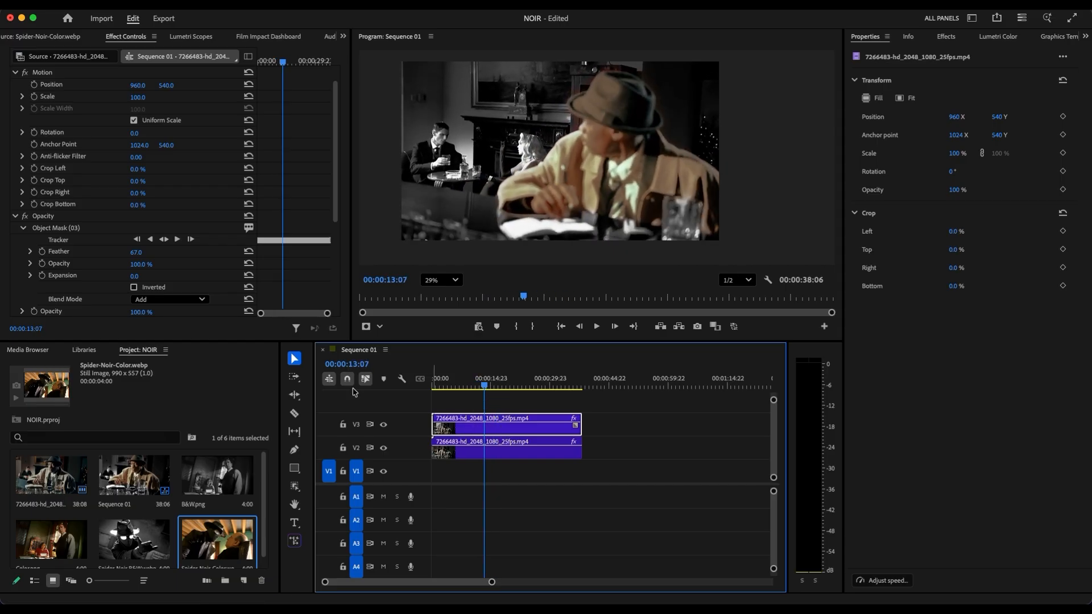
{"action": "left_click_drag", "start_coordinate": [136, 278], "coordinate": [205, 277]}
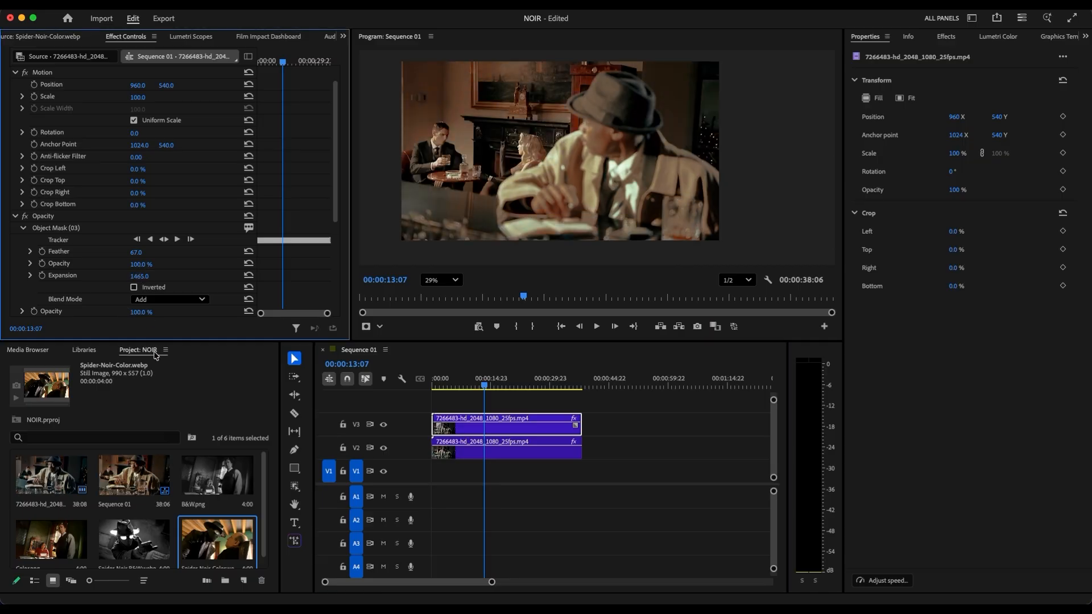
{"action": "key", "text": "super+z"}
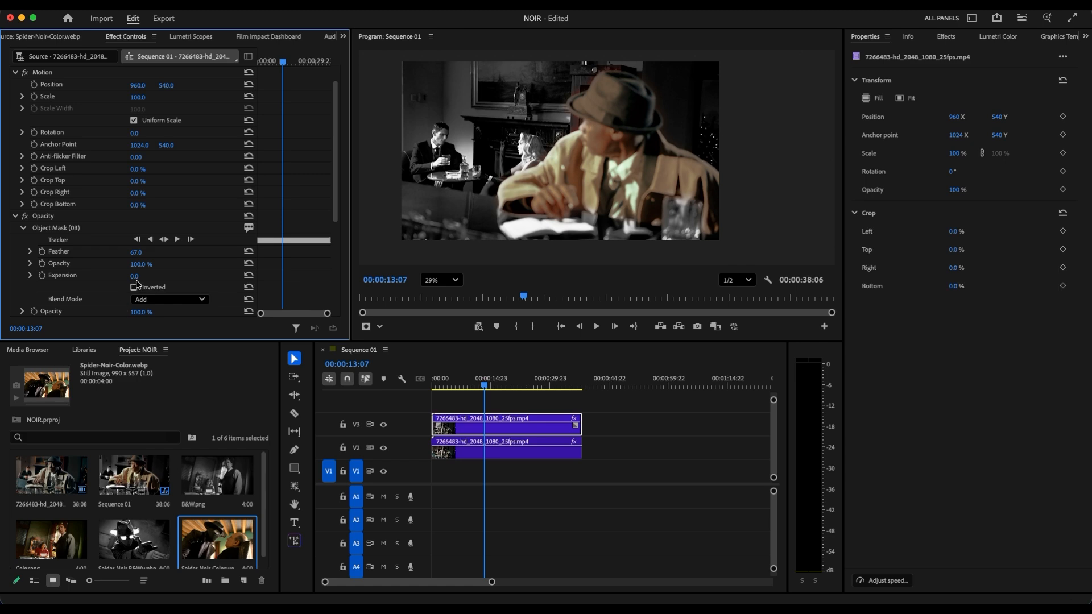
{"action": "left_click_drag", "start_coordinate": [491, 582], "coordinate": [479, 585]}
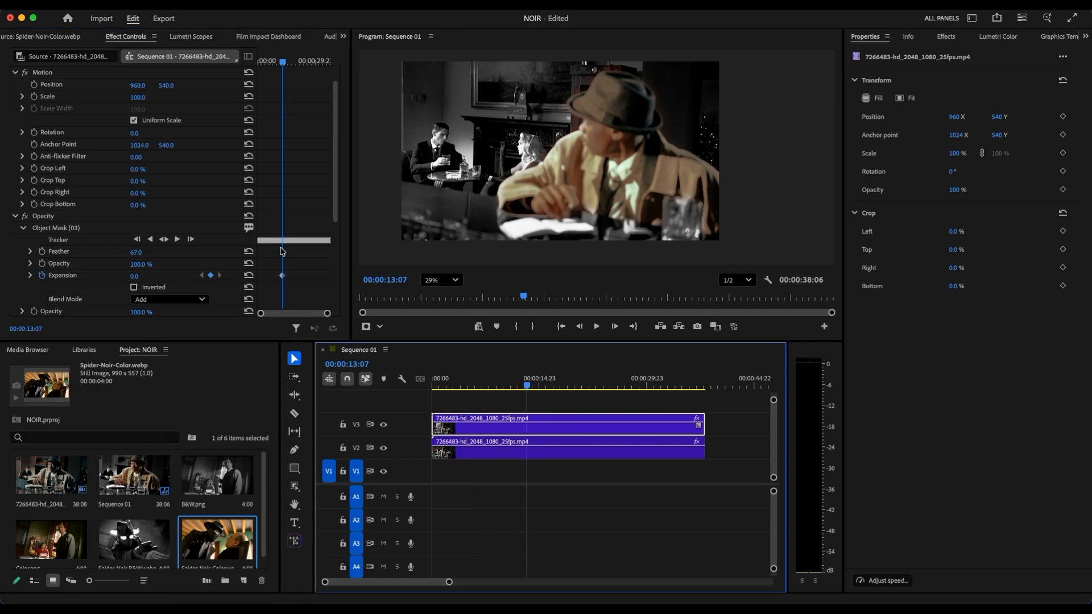
{"action": "left_click", "coordinate": [326, 314]}
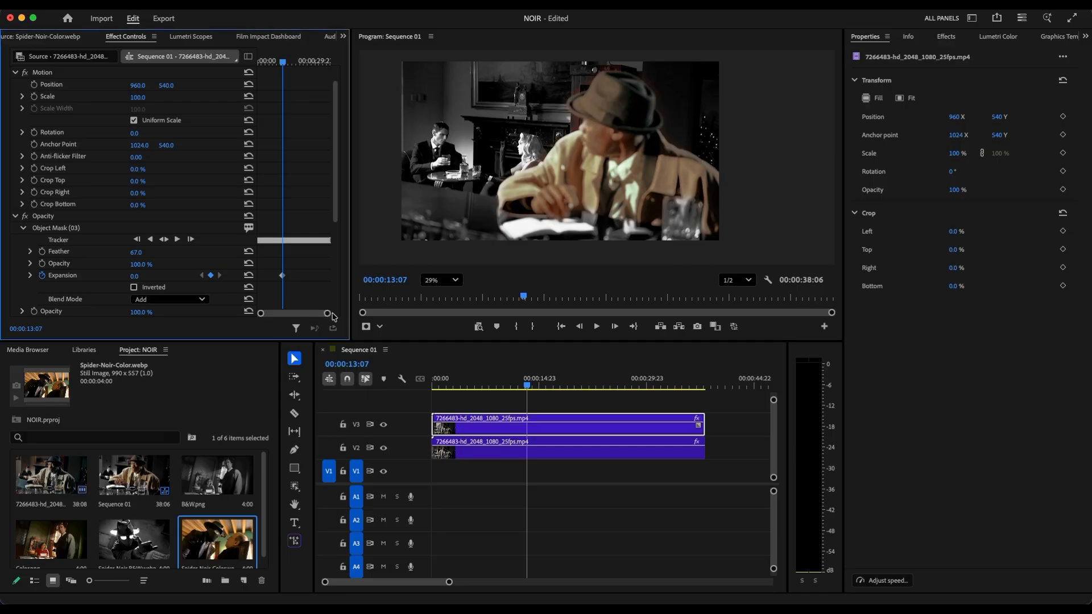
{"action": "left_click_drag", "start_coordinate": [327, 317], "coordinate": [328, 315]}
Add a mask expansion keyframe of 1718 just after 00:00:15:10 and apply Ease In to the keyframes
{"action": "left_click_drag", "start_coordinate": [289, 64], "coordinate": [294, 66]}
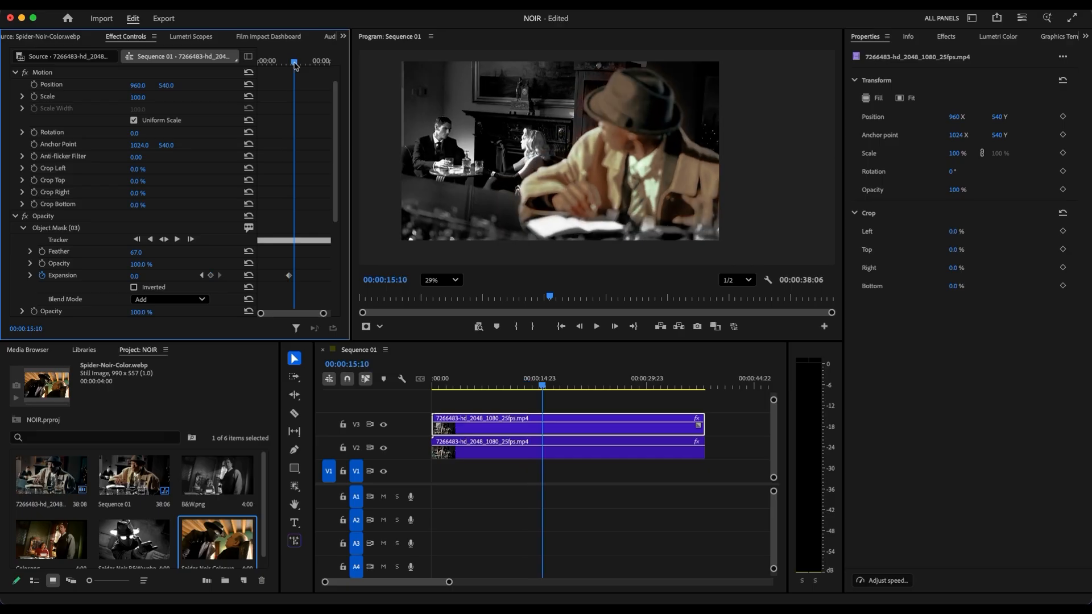
{"action": "left_click_drag", "start_coordinate": [135, 277], "coordinate": [298, 281]}
{"action": "right_click", "coordinate": [294, 277]}
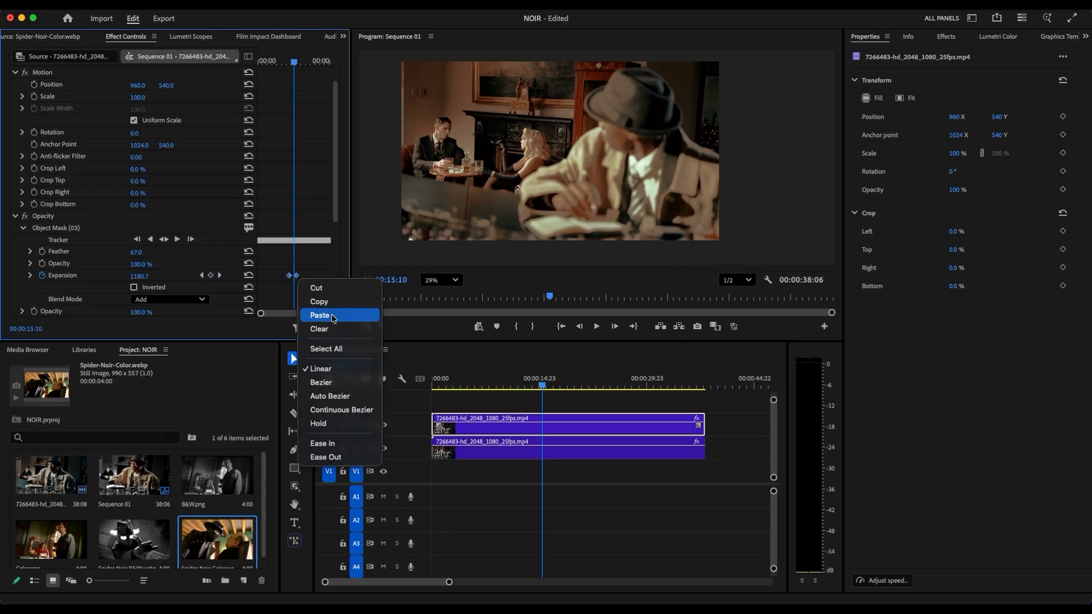
{"action": "left_click", "coordinate": [352, 442]}
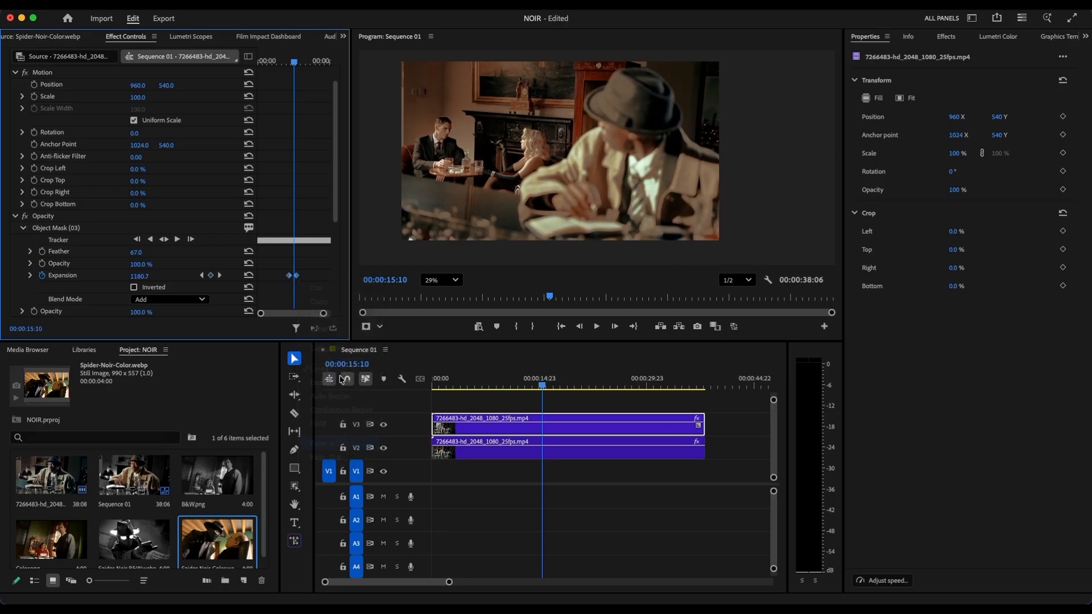
Play back the mask expansion, move its second keyframe later to slow the change, and review it again
{"action": "left_click_drag", "start_coordinate": [295, 61], "coordinate": [284, 60]}
{"action": "key", "text": "space"}
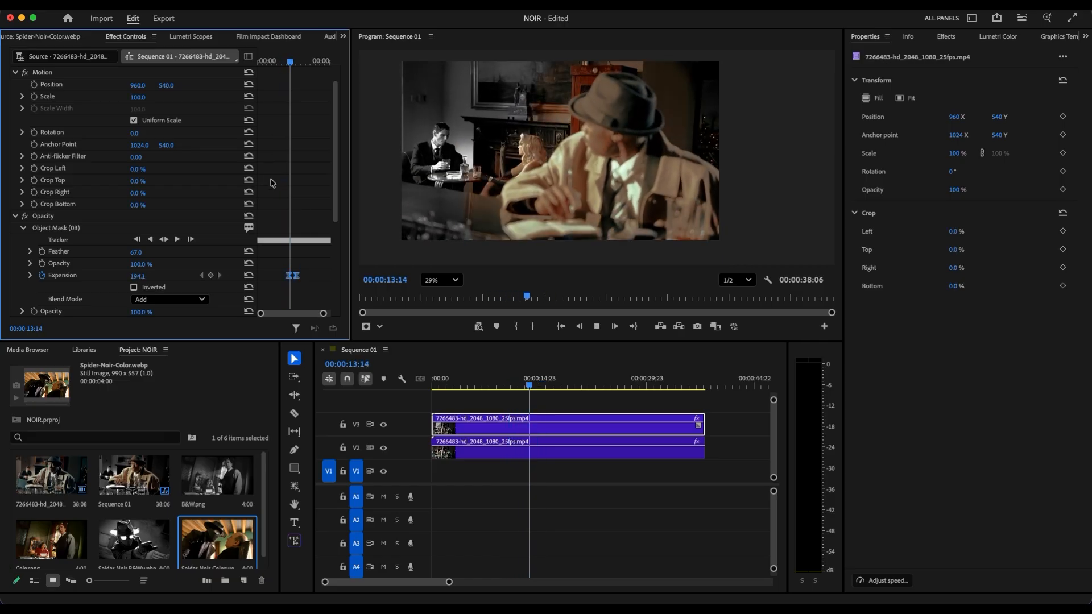
{"action": "key", "text": "space"}
{"action": "left_click_drag", "start_coordinate": [298, 277], "coordinate": [303, 277]}
{"action": "key", "text": "space"}
{"action": "key", "text": "space"}
{"action": "left_click_drag", "start_coordinate": [294, 63], "coordinate": [281, 64]}
{"action": "key", "text": "space"}
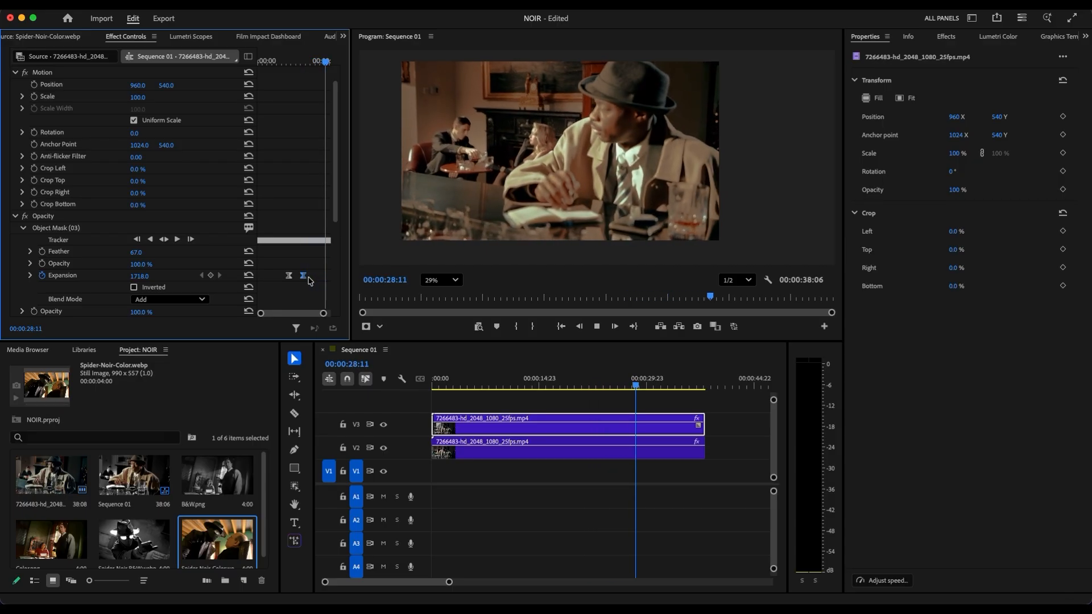
{"action": "key", "text": "space"}
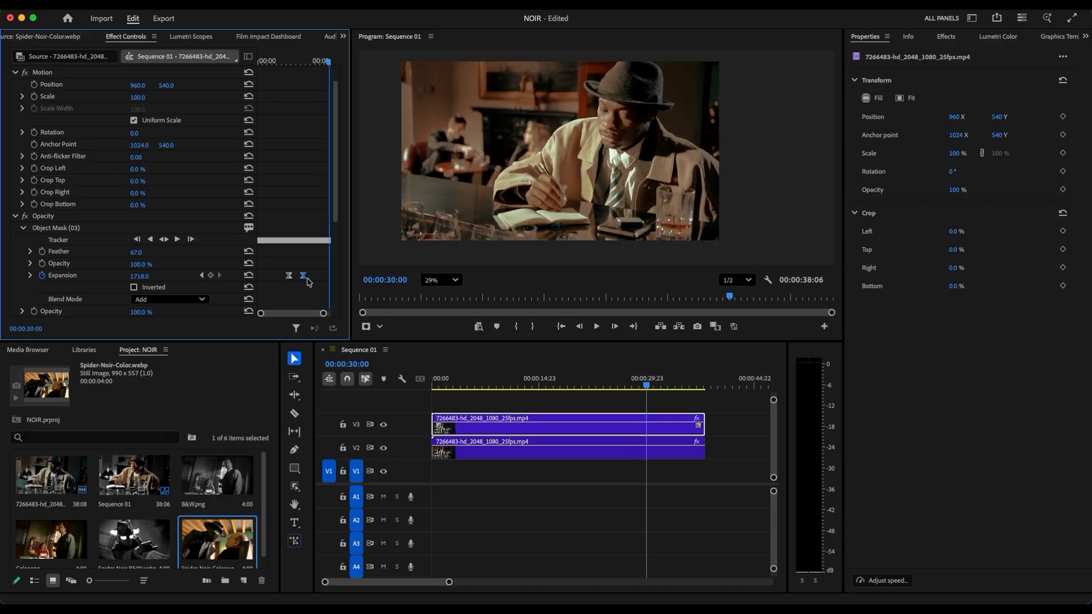
Add a third mask expansion keyframe at 00:00:30:00 with the value kept at 1718 and shift it earlier
{"action": "left_click", "coordinate": [210, 275]}
{"action": "left_click_drag", "start_coordinate": [291, 313], "coordinate": [296, 313]}
{"action": "left_click_drag", "start_coordinate": [313, 65], "coordinate": [314, 113]}
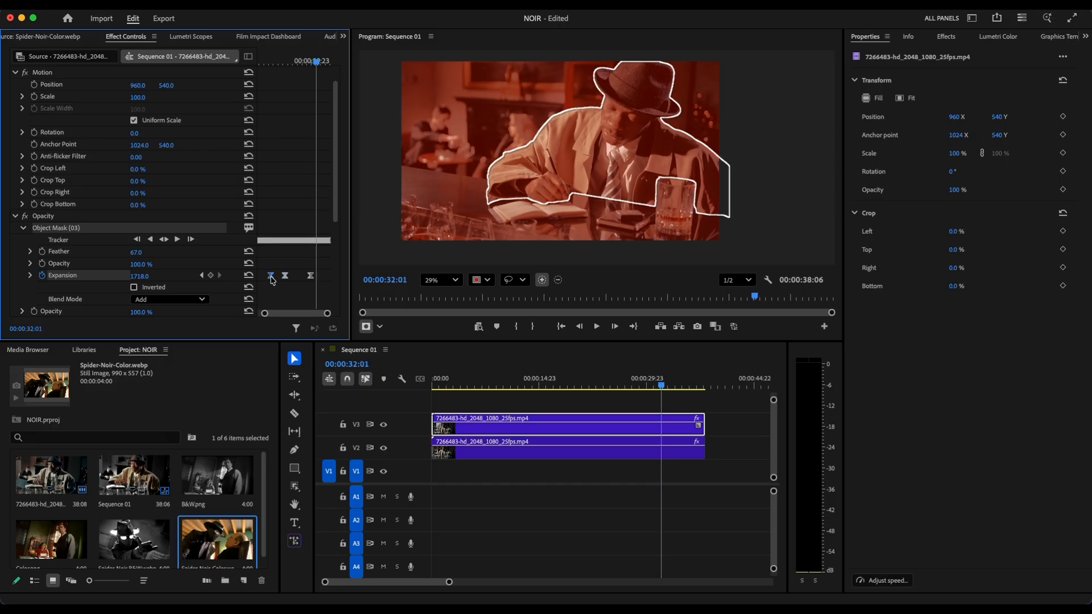
{"action": "mouse_move", "coordinate": [314, 68]}
{"action": "left_mouse_down"}
{"action": "mouse_move", "coordinate": [269, 74]}
{"action": "mouse_move", "coordinate": [310, 78]}
{"action": "left_mouse_up"}
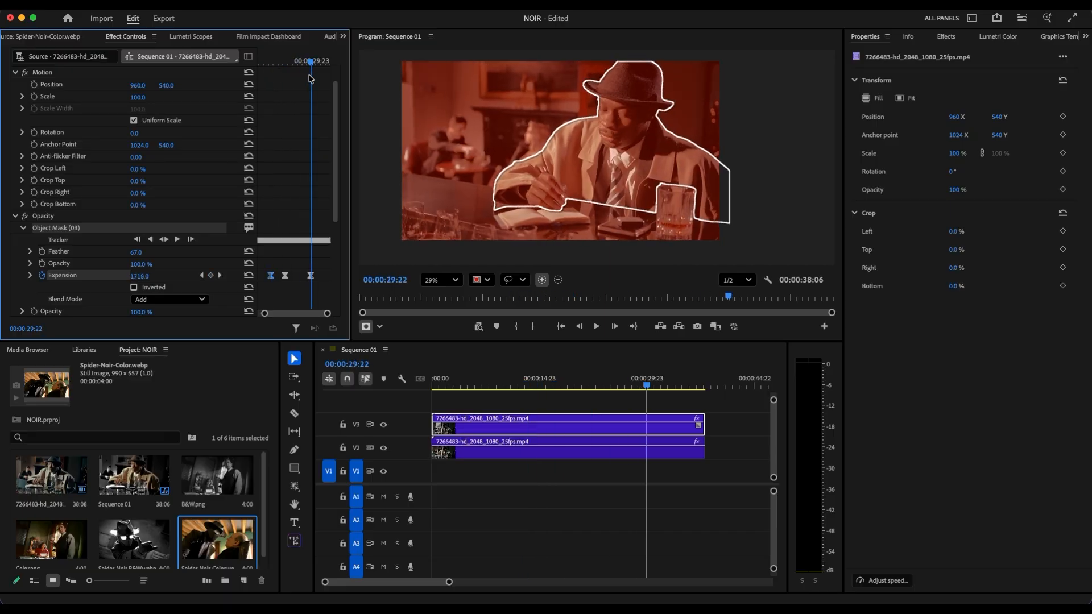
{"action": "left_click_drag", "start_coordinate": [310, 276], "coordinate": [304, 276]}
Set the mask expansion to 0 at 00:00:29:15 and move that keyframe slightly later
{"action": "left_click", "coordinate": [139, 276]}
{"action": "type", "text": "0"}
{"action": "key", "text": "Return"}
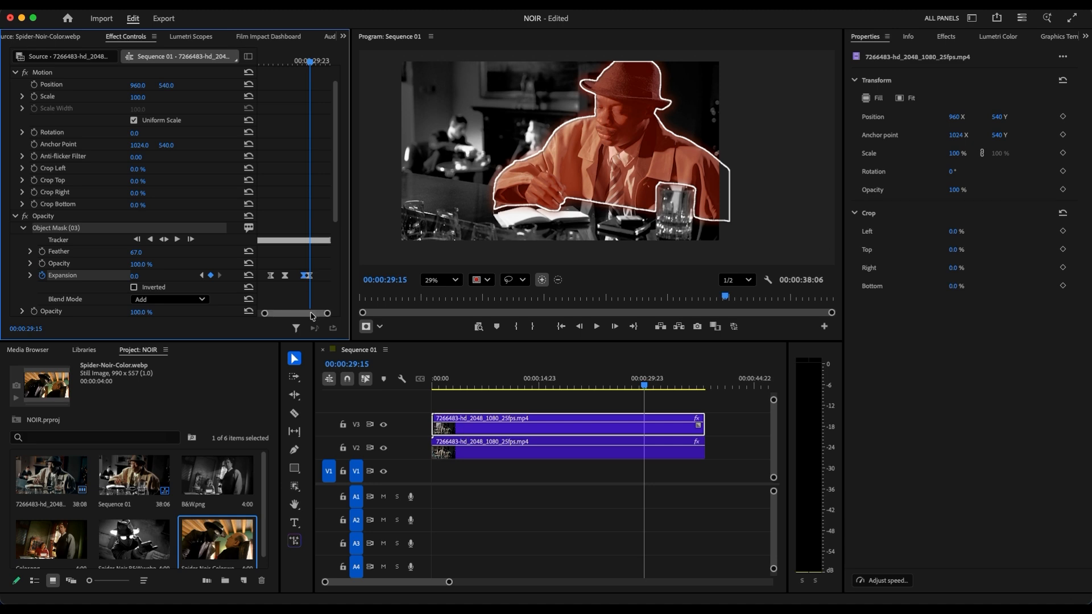
{"action": "left_click_drag", "start_coordinate": [310, 276], "coordinate": [313, 278]}
Play back the sequence from 00:00:26:08 to check the change from full color back to black and white
{"action": "left_click_drag", "start_coordinate": [310, 65], "coordinate": [302, 66]}
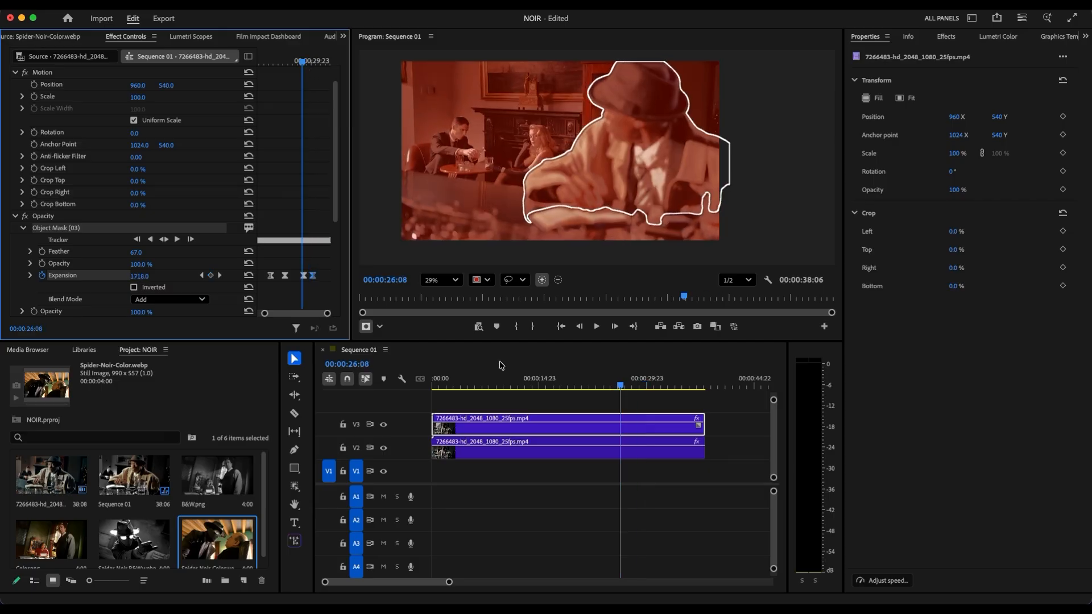
{"action": "left_click", "coordinate": [637, 408]}
{"action": "key", "text": "space"}
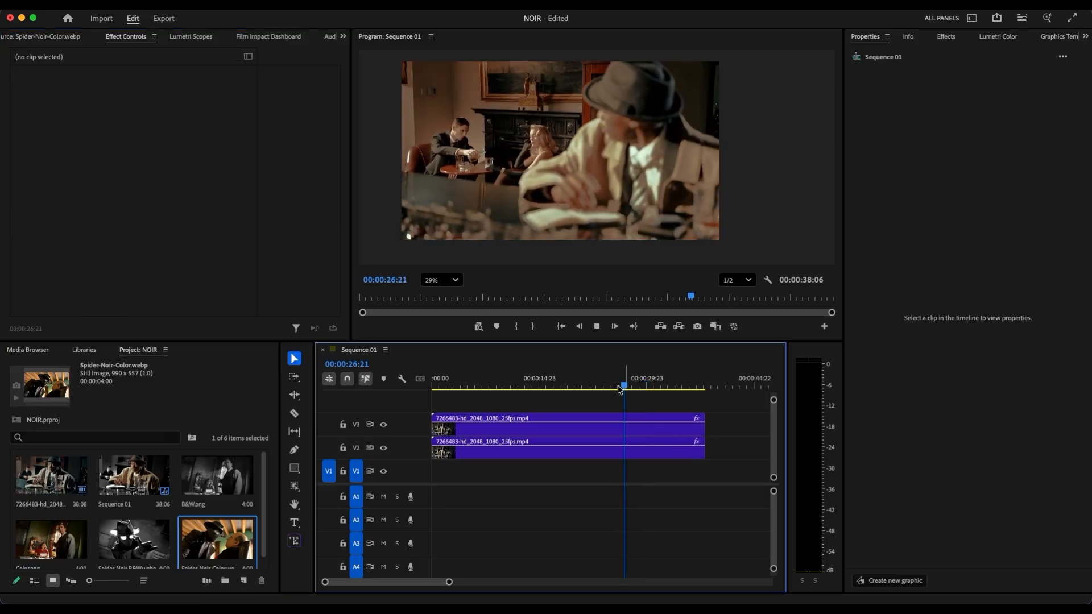
{"action": "left_click", "coordinate": [569, 424]}
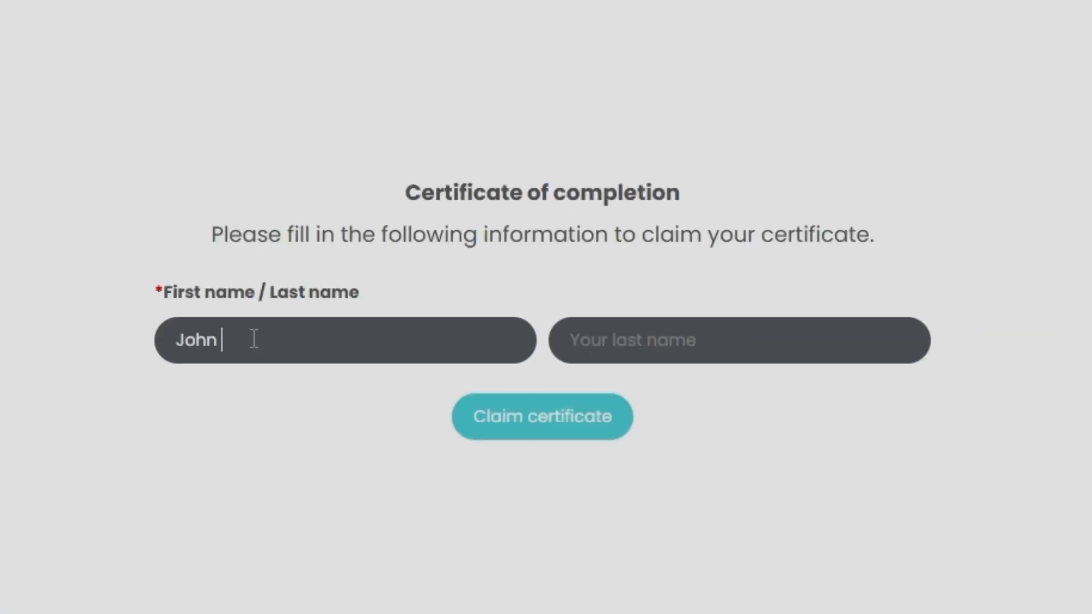
Claim the course's certificate of completion using the entered first and last name
{"action": "left_click", "coordinate": [534, 436]}
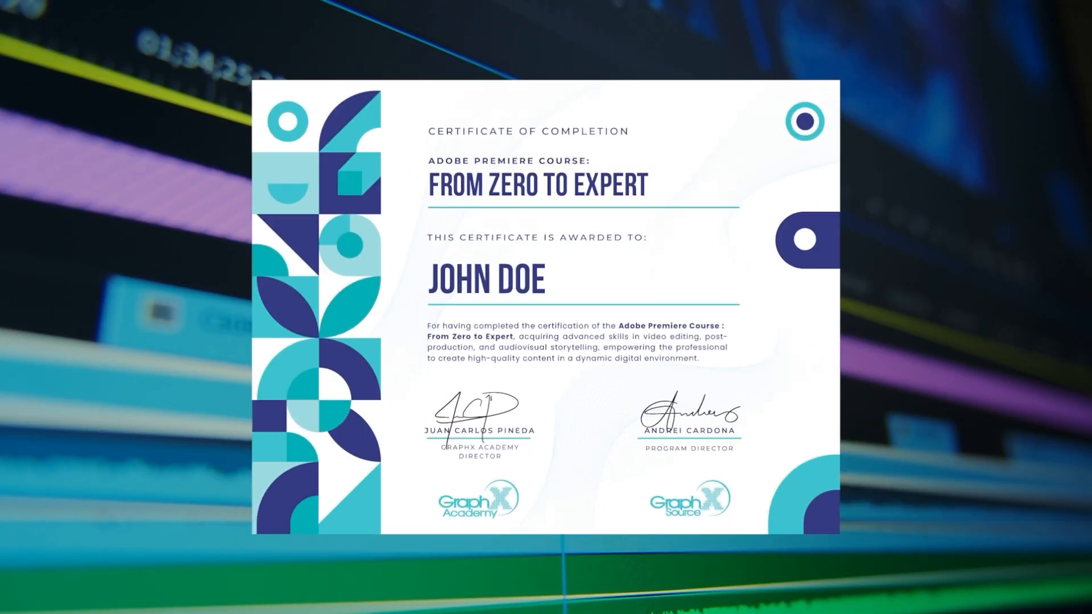